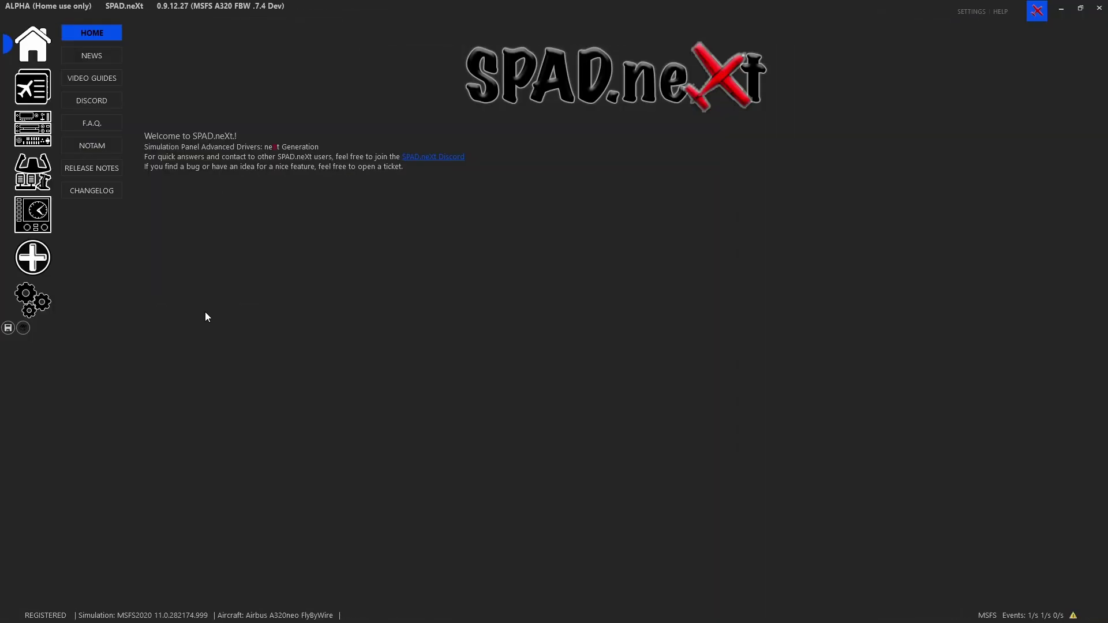
Open the device settings and check that joystick support and the TCA Q-Eng left and right addons are enabled.
left_click(40, 311)
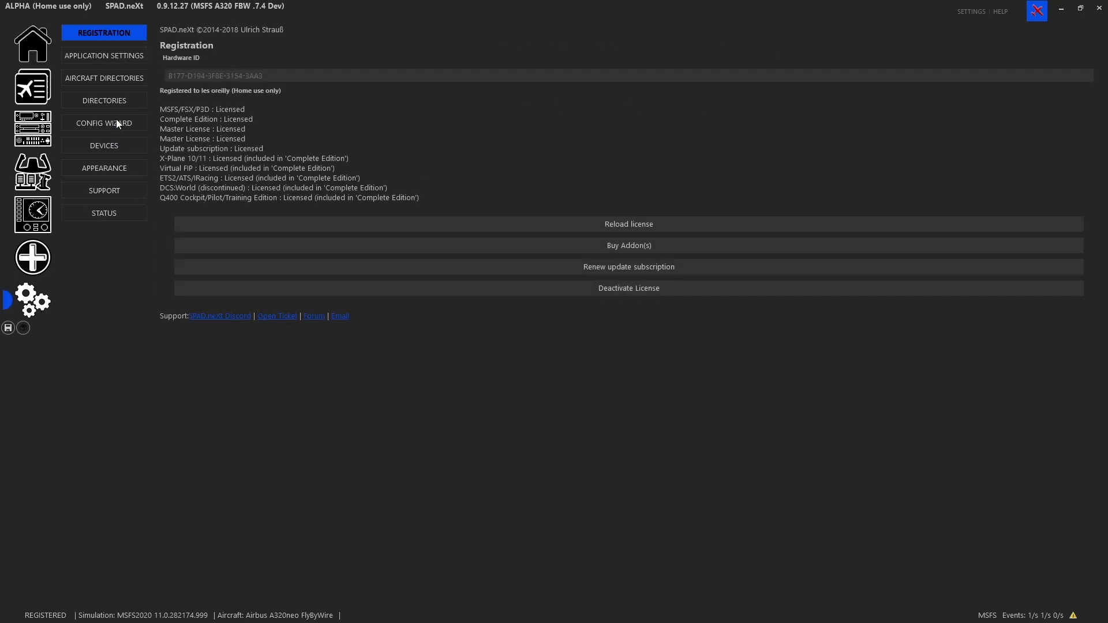
left_click(116, 145)
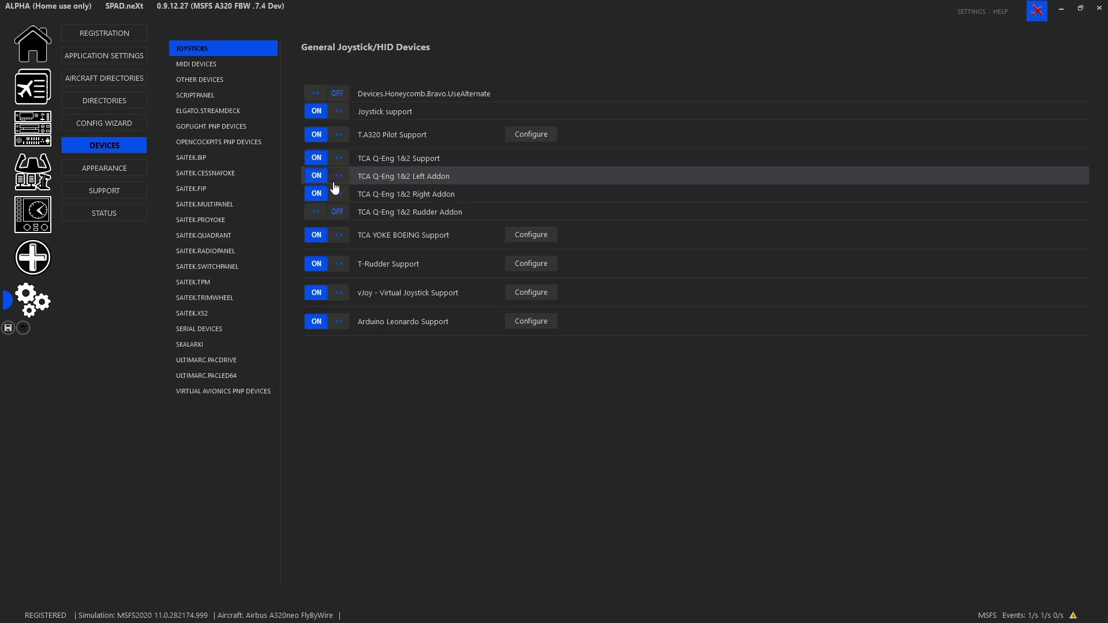
Look over the configuration pages of the TCA Q-Eng 1&2 quadrant, the TCA-Q Addon and the TCA-Q Right Addon.
left_click(32, 179)
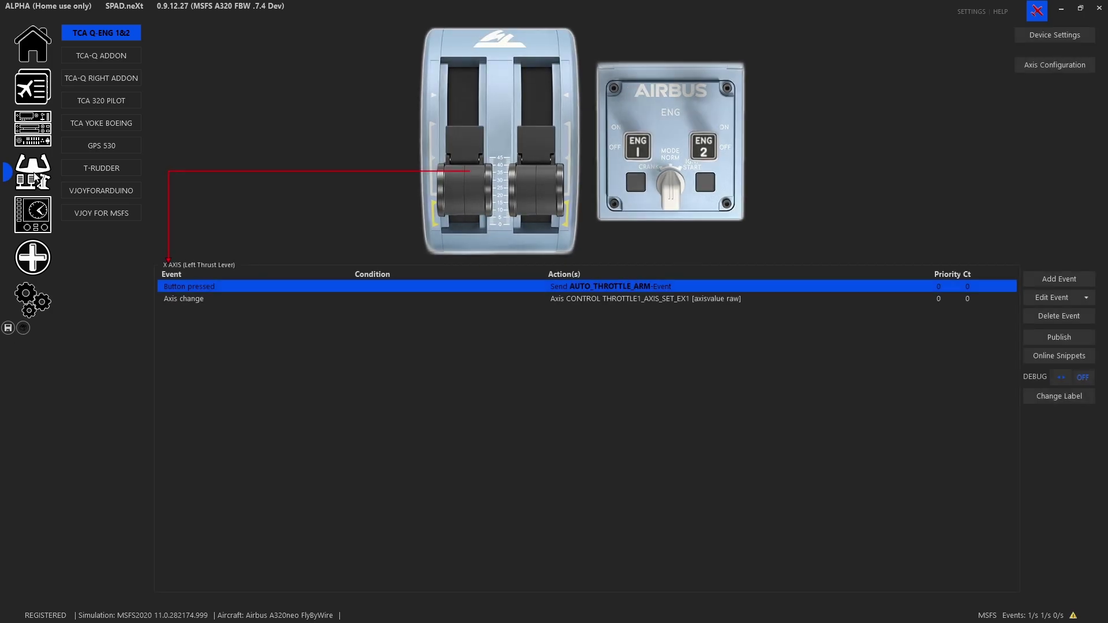
left_click(125, 55)
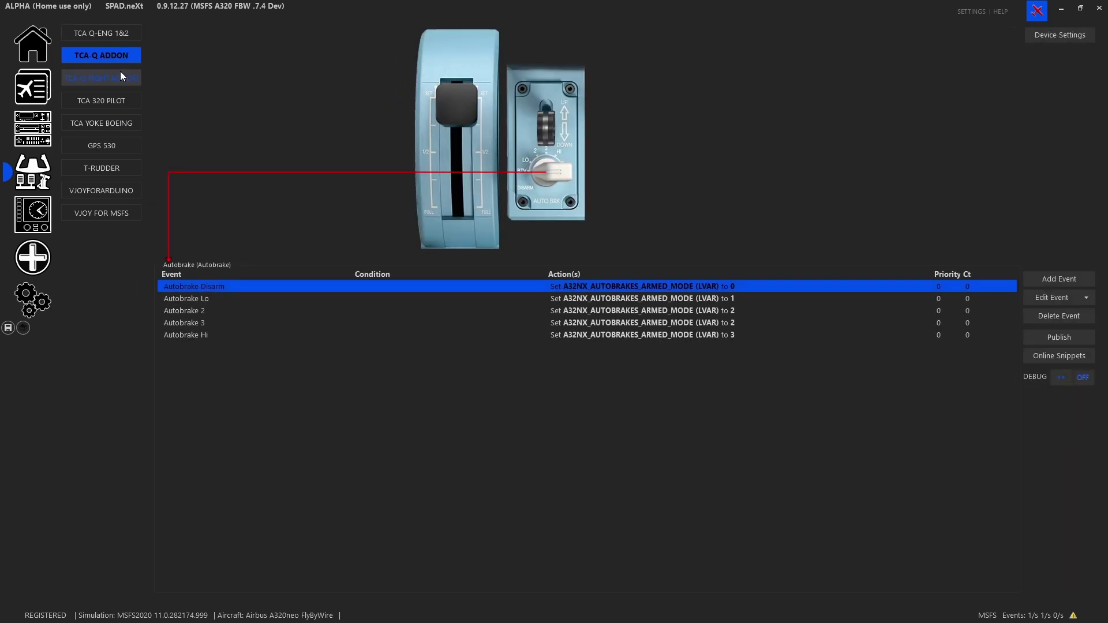
left_click(120, 75)
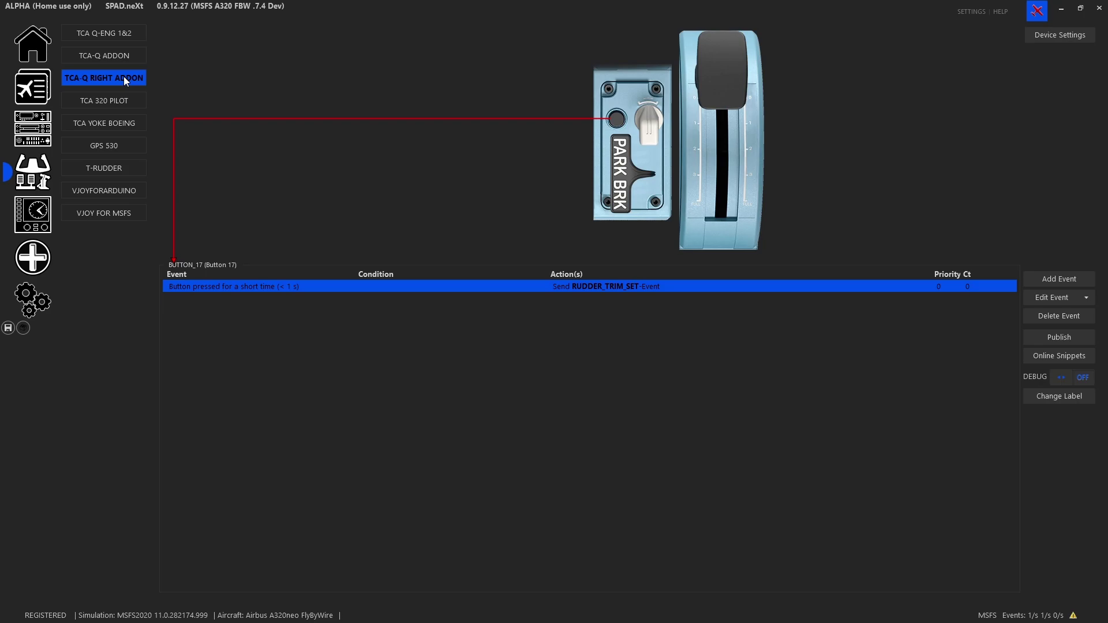
Examine the events assigned to the Fire/Fault Left button and the Left Engine Switch on the TCA Q-Eng 1&2.
left_click(121, 37)
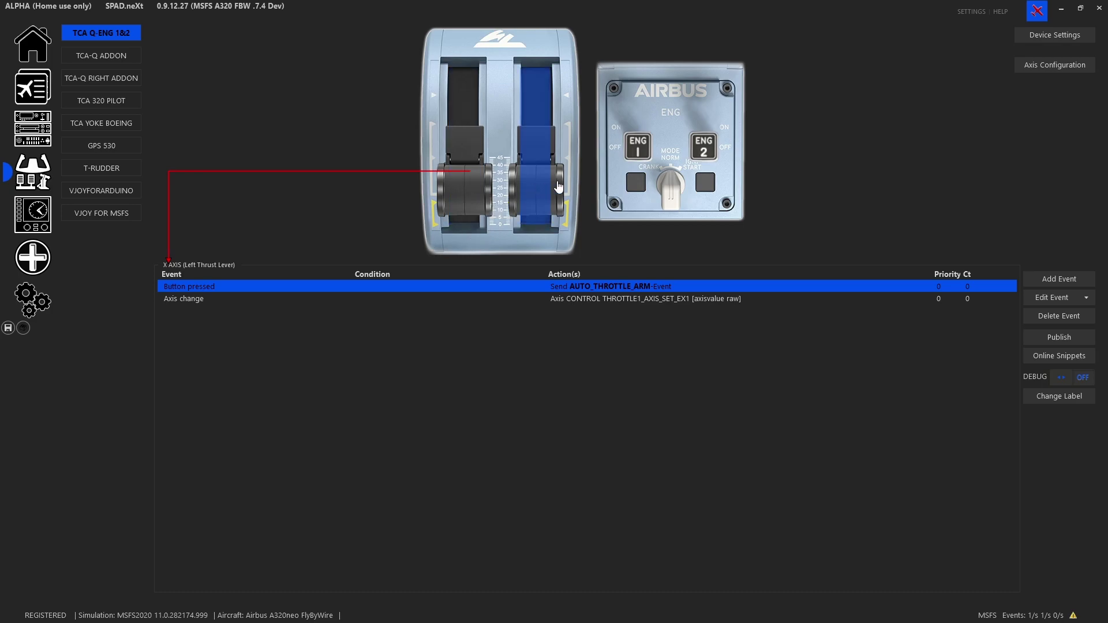
left_click(635, 183)
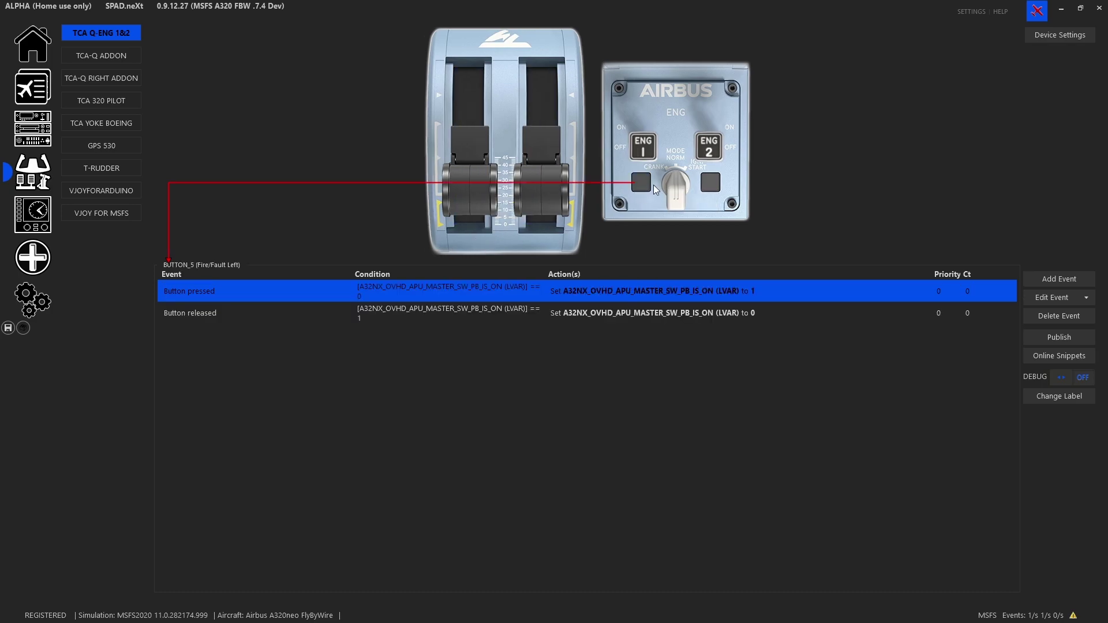
left_click(649, 149)
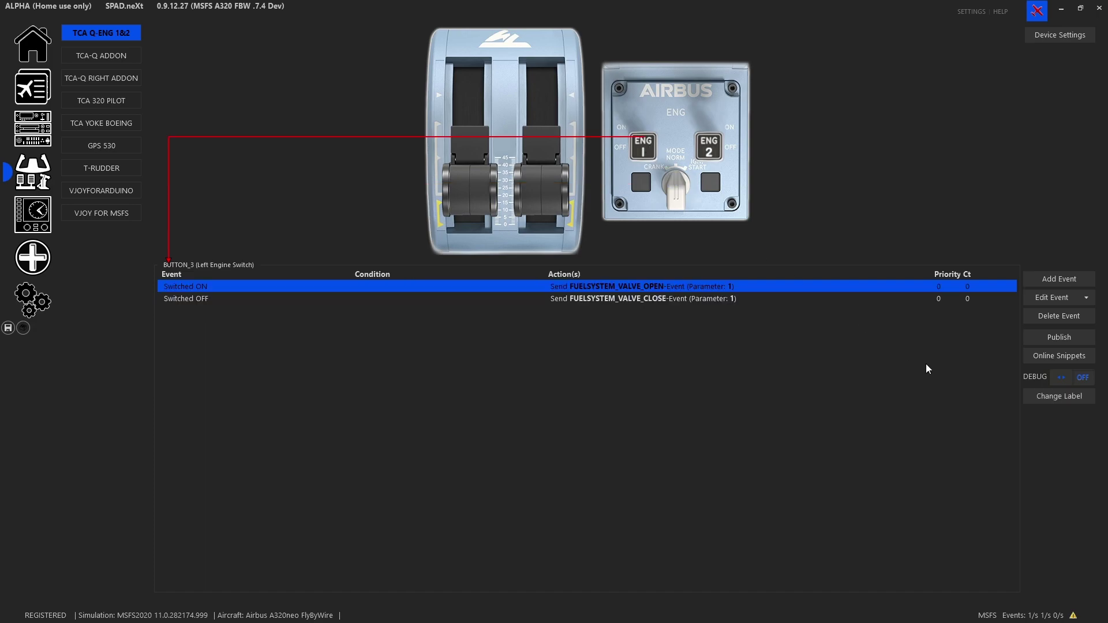
Try to import the online complete-device snippet "MSFS TM TCA TQ FBW .7.4 DEV" for the TCA Q-Eng.
left_click(1070, 357)
left_click(295, 268)
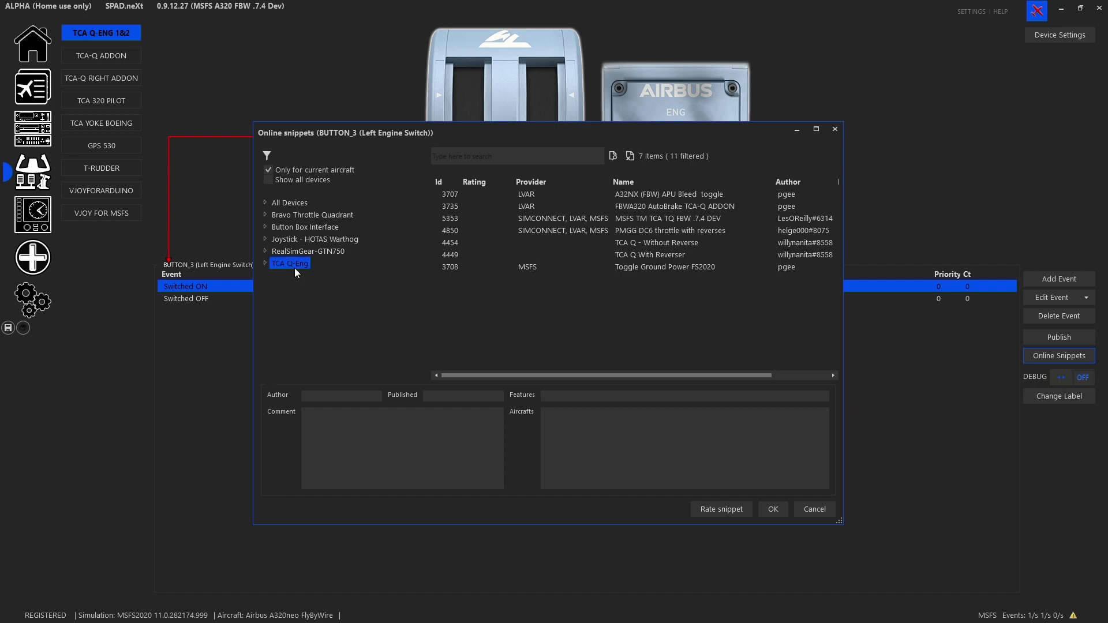
left_click(265, 263)
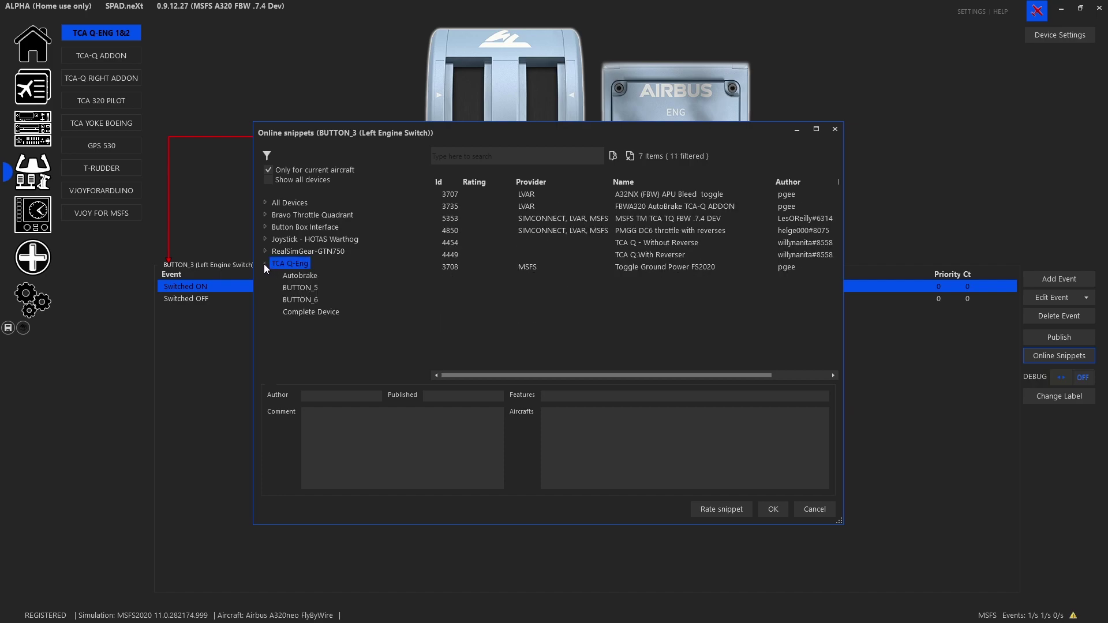
left_click(305, 314)
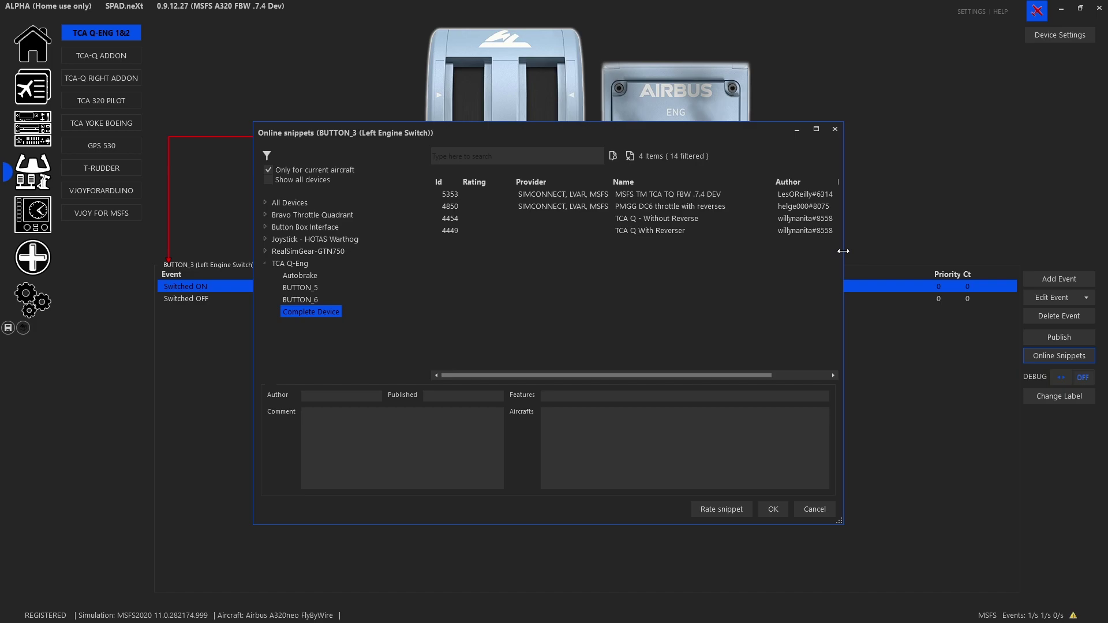
left_click_drag(843, 255, 1009, 256)
left_click(690, 192)
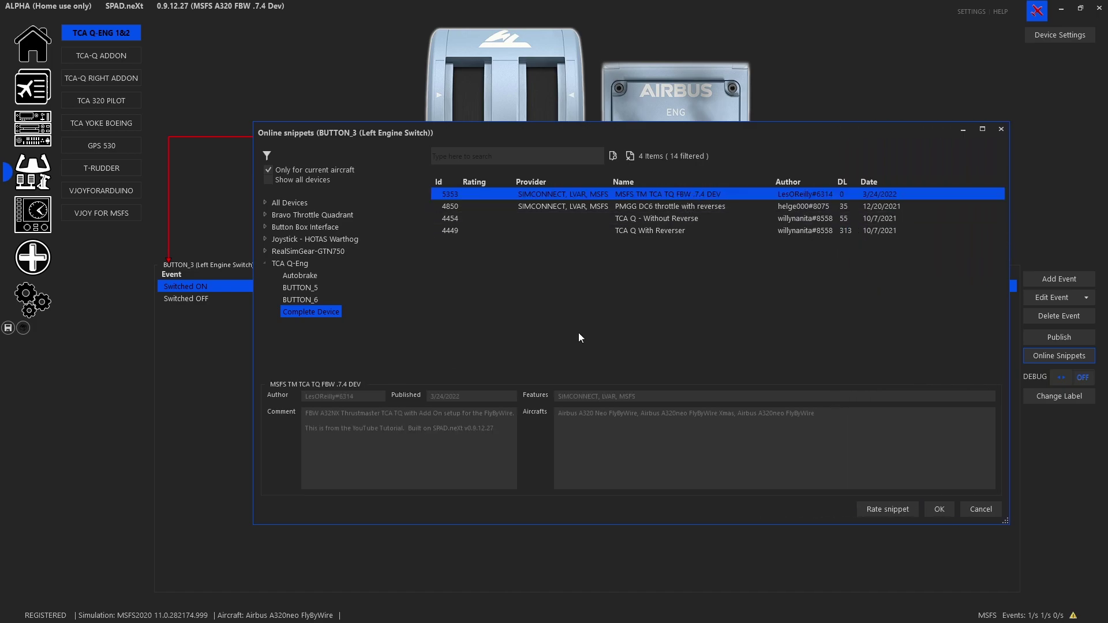
left_click(946, 511)
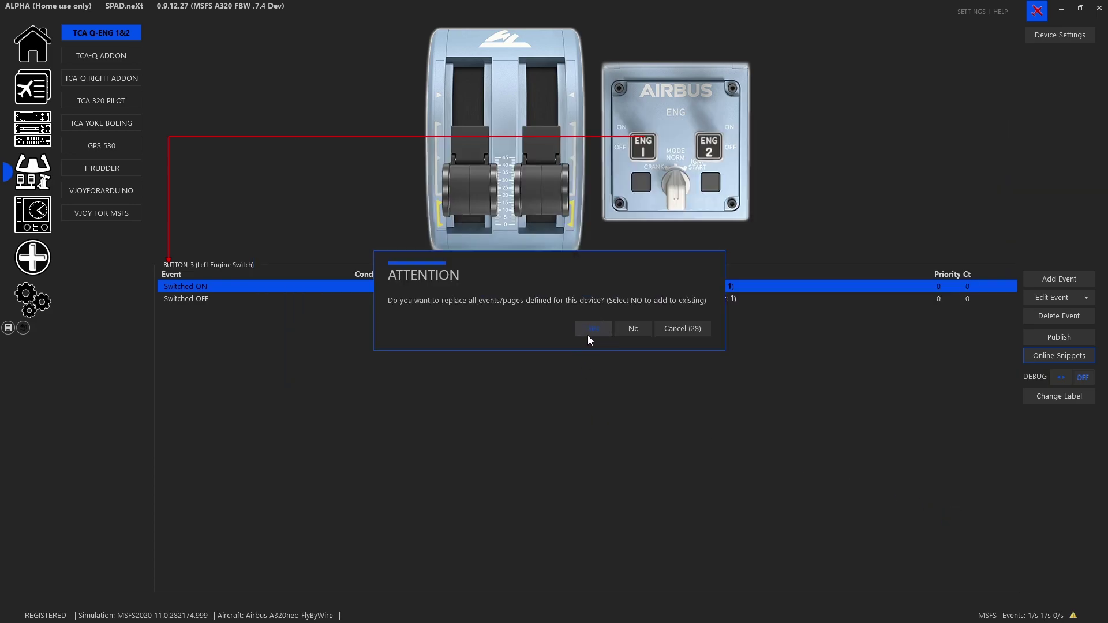
left_click(692, 328)
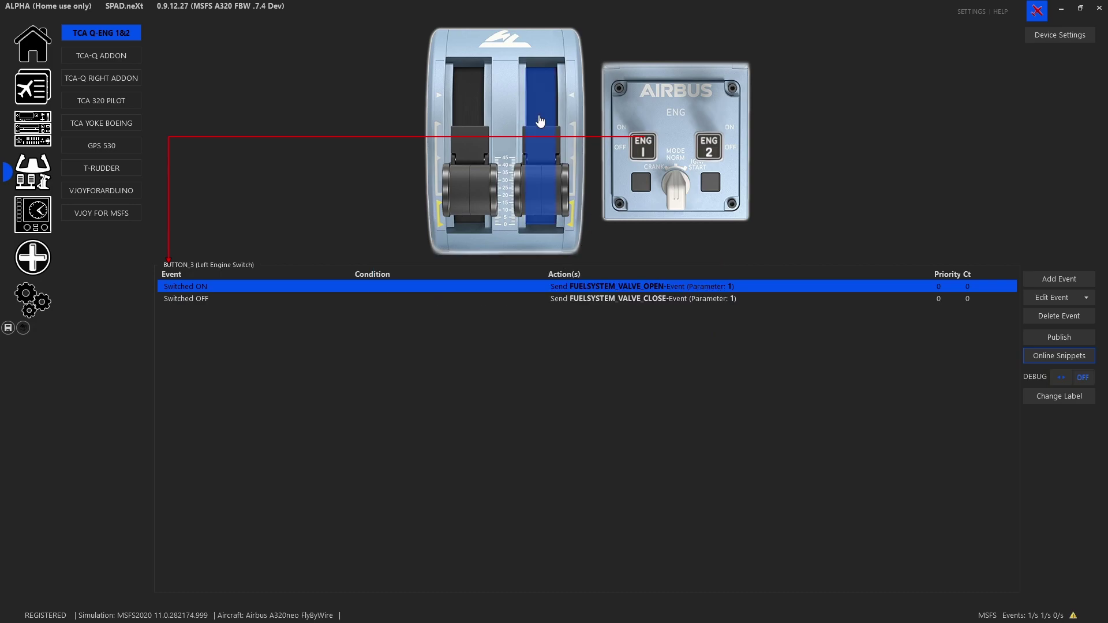
Check the events assigned to the left flex take-off, climb and reverser detents and to the left thrust lever axis.
left_click(437, 101)
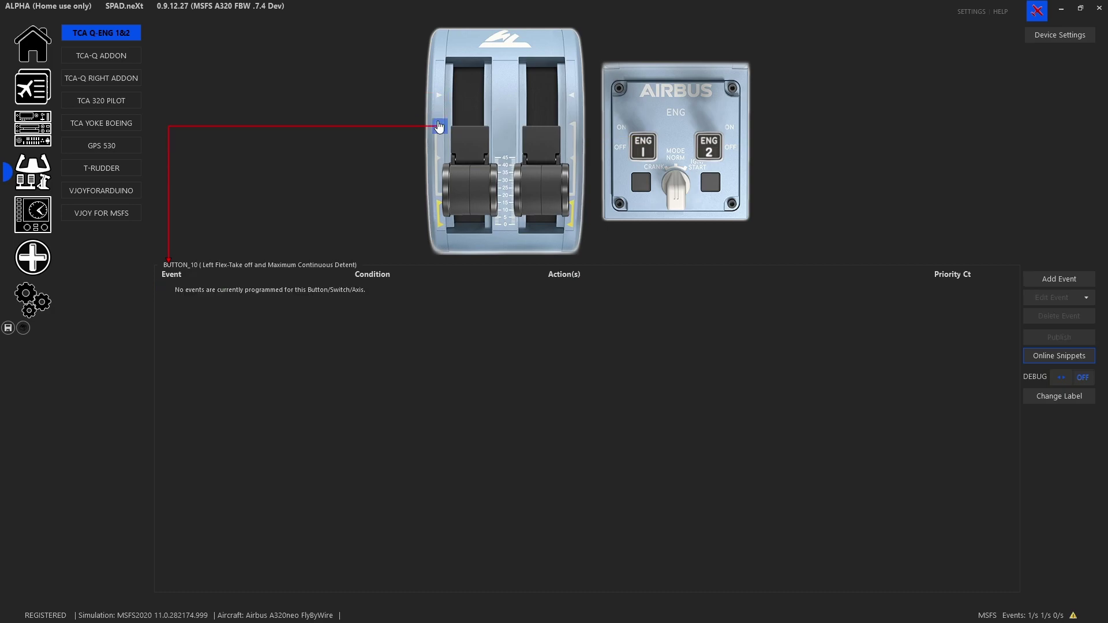
left_click(440, 160)
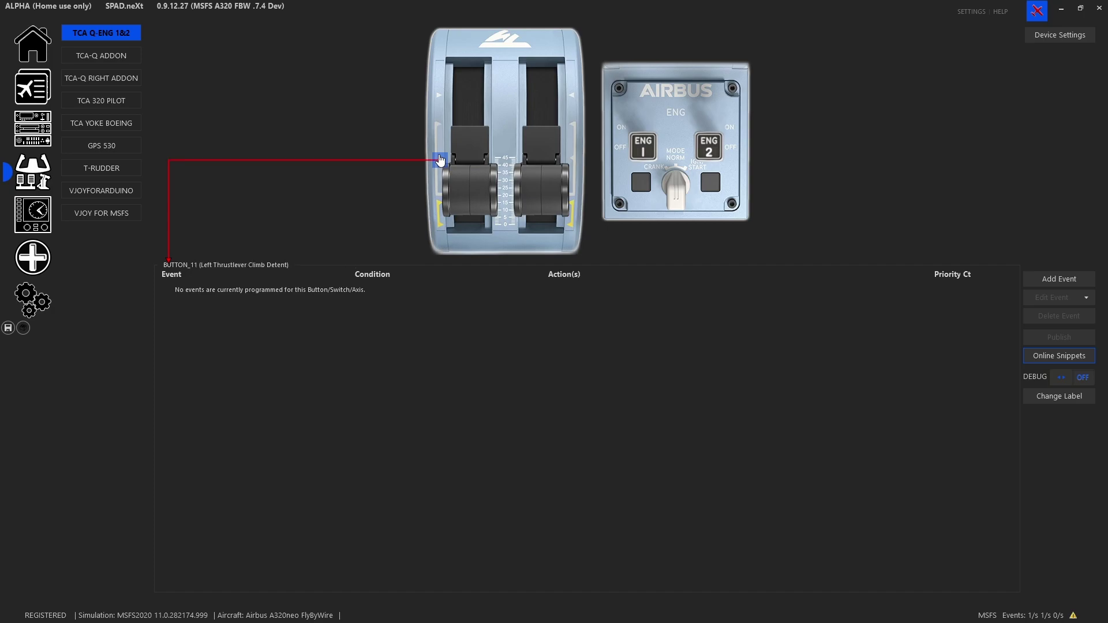
left_click(440, 225)
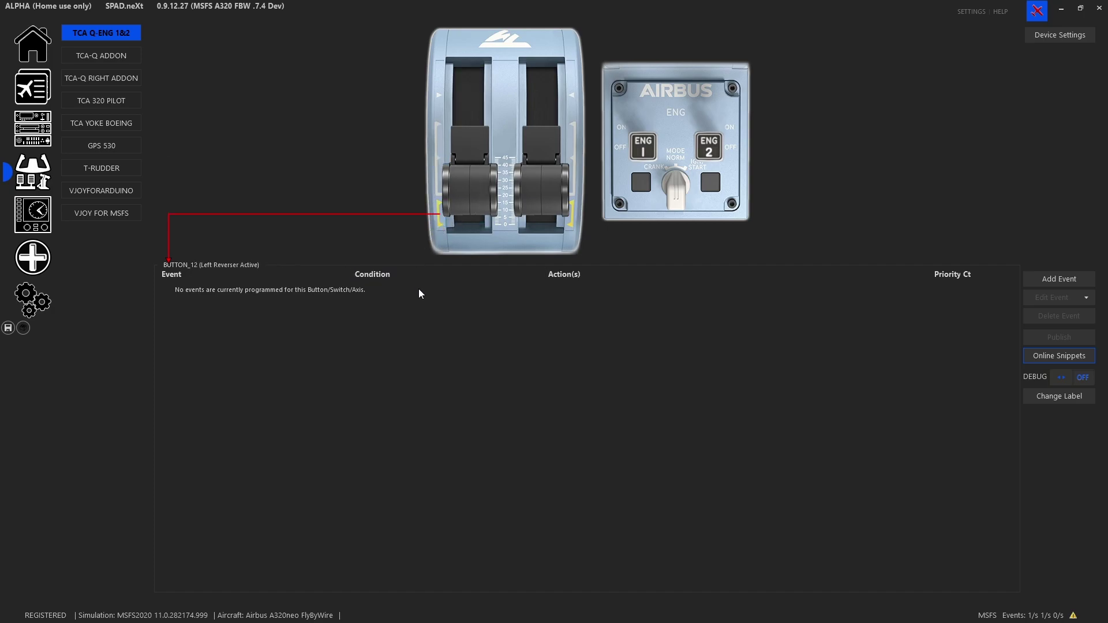
left_click(473, 190)
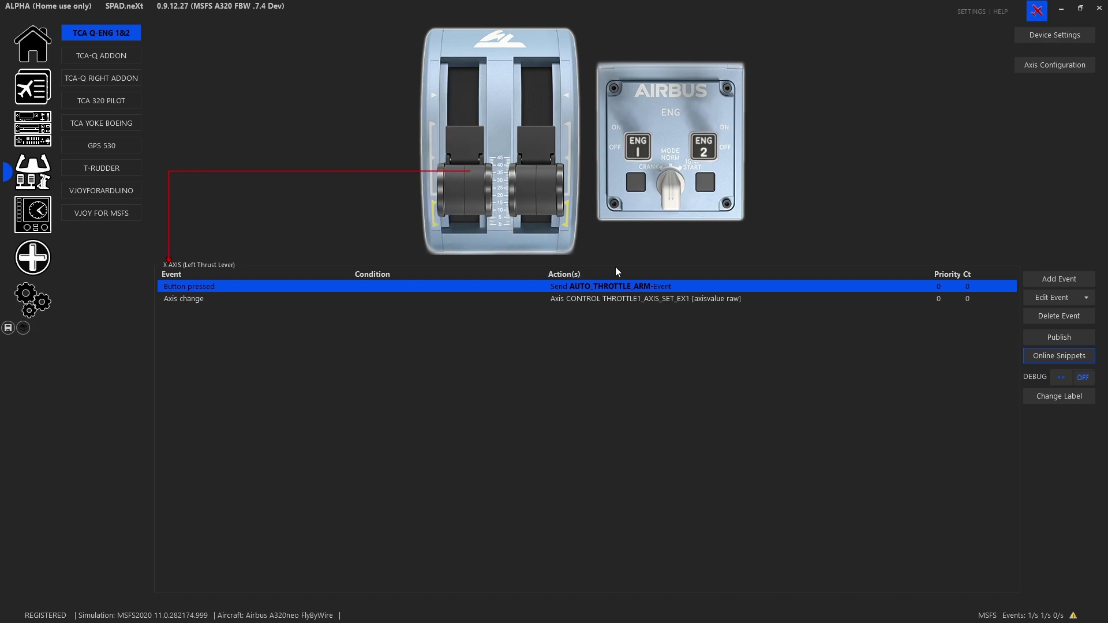
Examine a blank Button pressed event and the existing AUTO_THROTTLE_ARM event for the left thrust lever.
left_click(1035, 283)
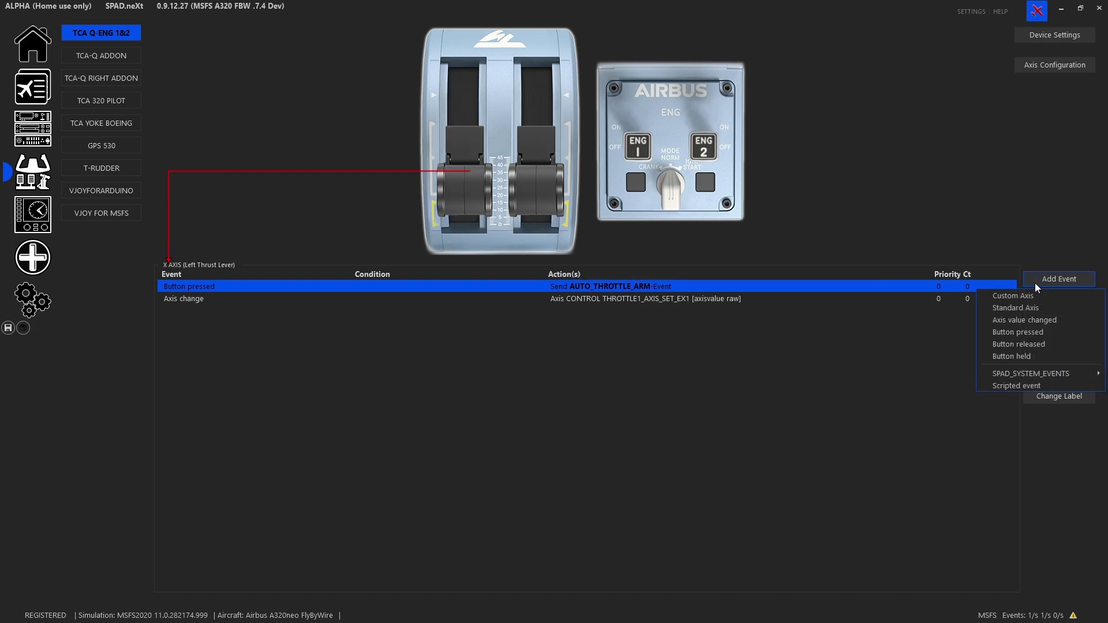
left_click(1048, 332)
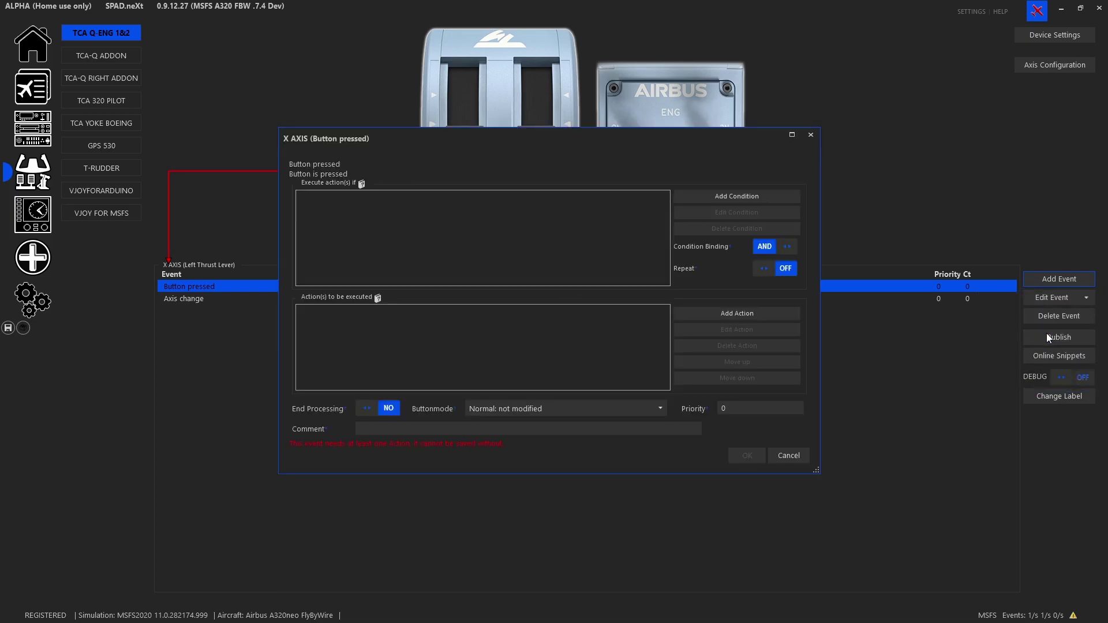
left_click(783, 455)
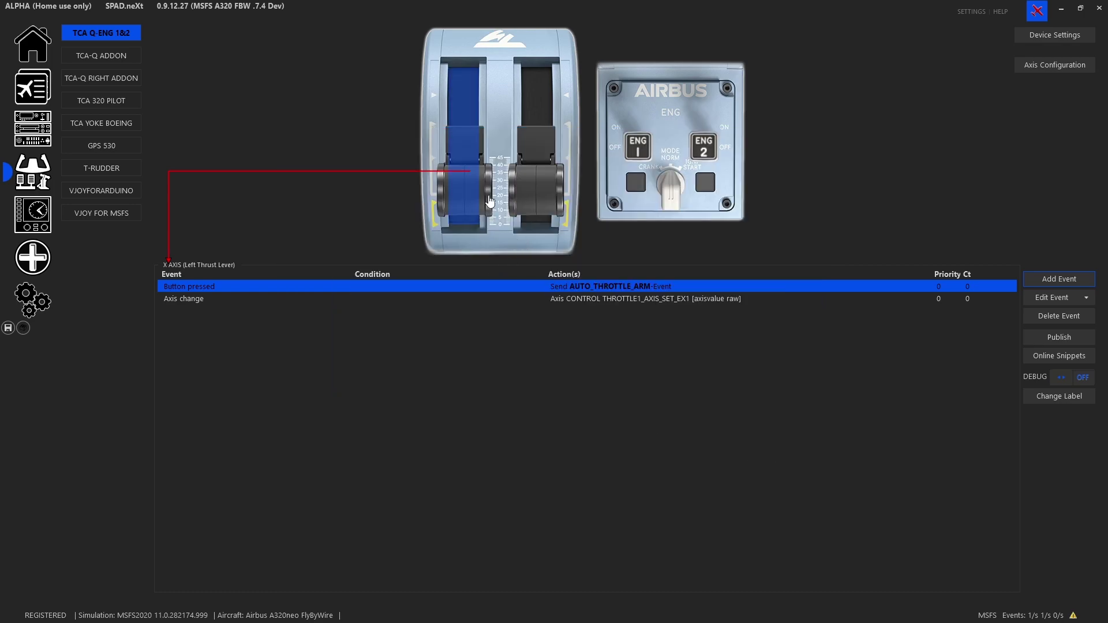
double_click(570, 284)
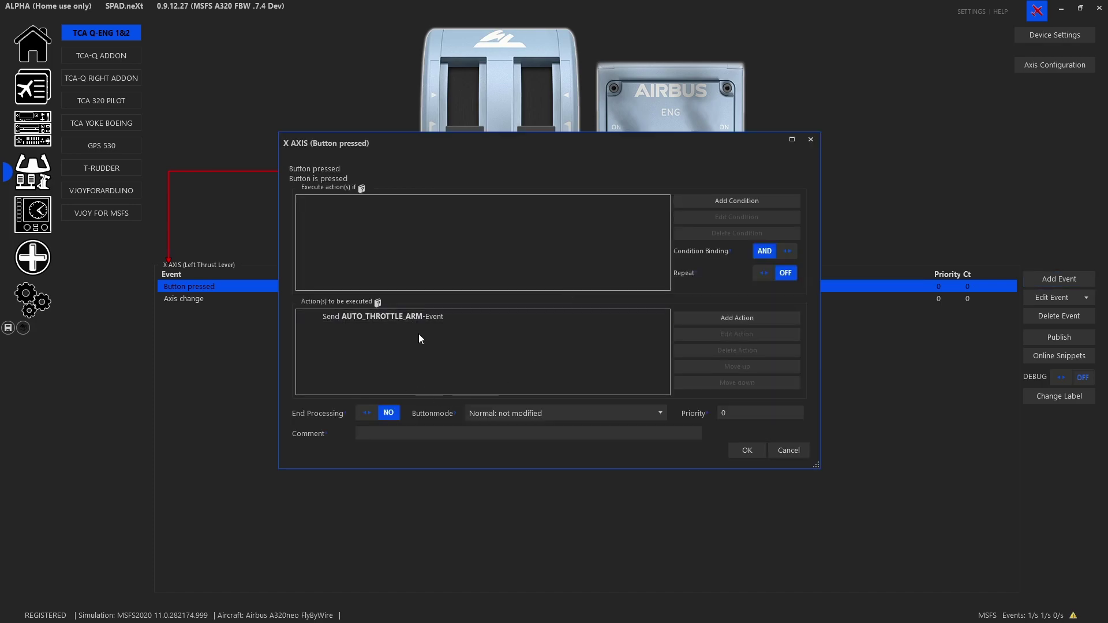
left_click(795, 451)
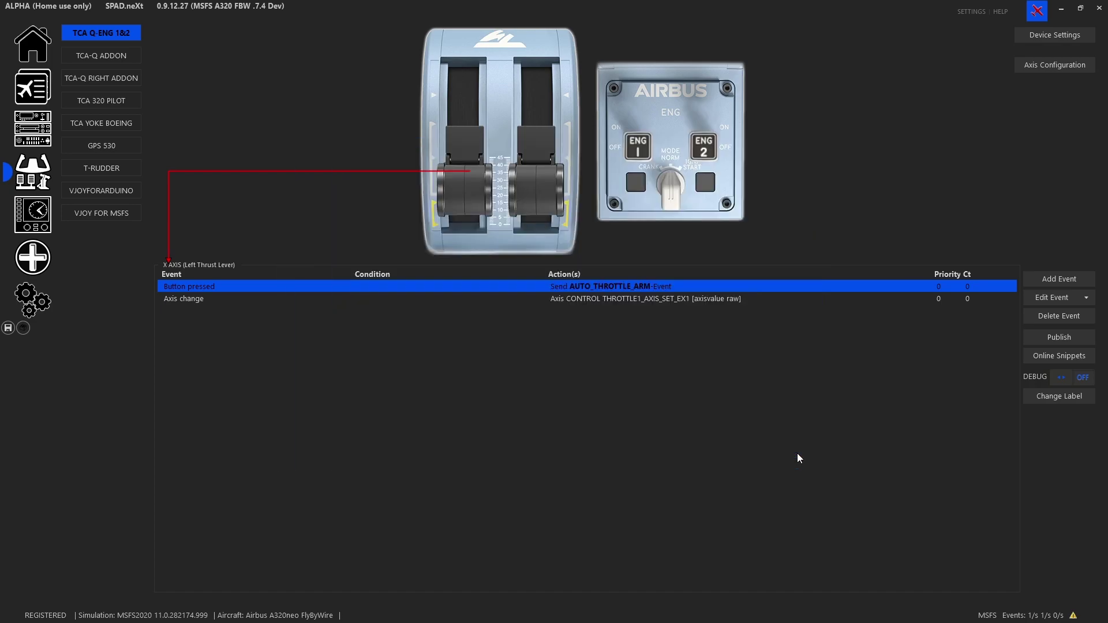
Examine a blank Custom Axis configuration for the left thrust lever and discard it.
left_click(1043, 284)
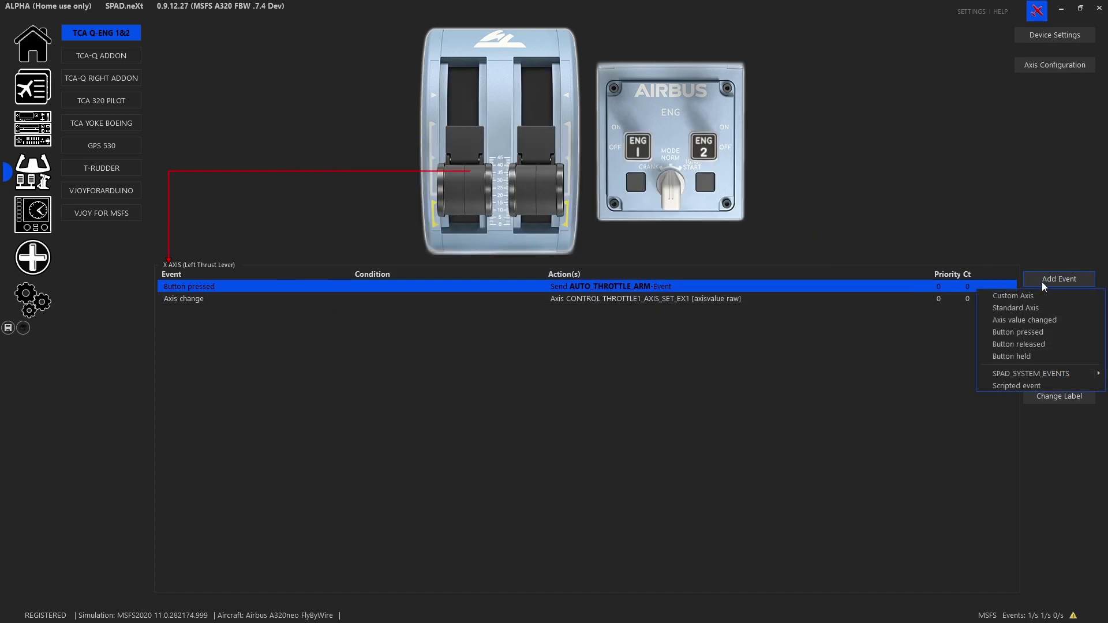
left_click(1037, 296)
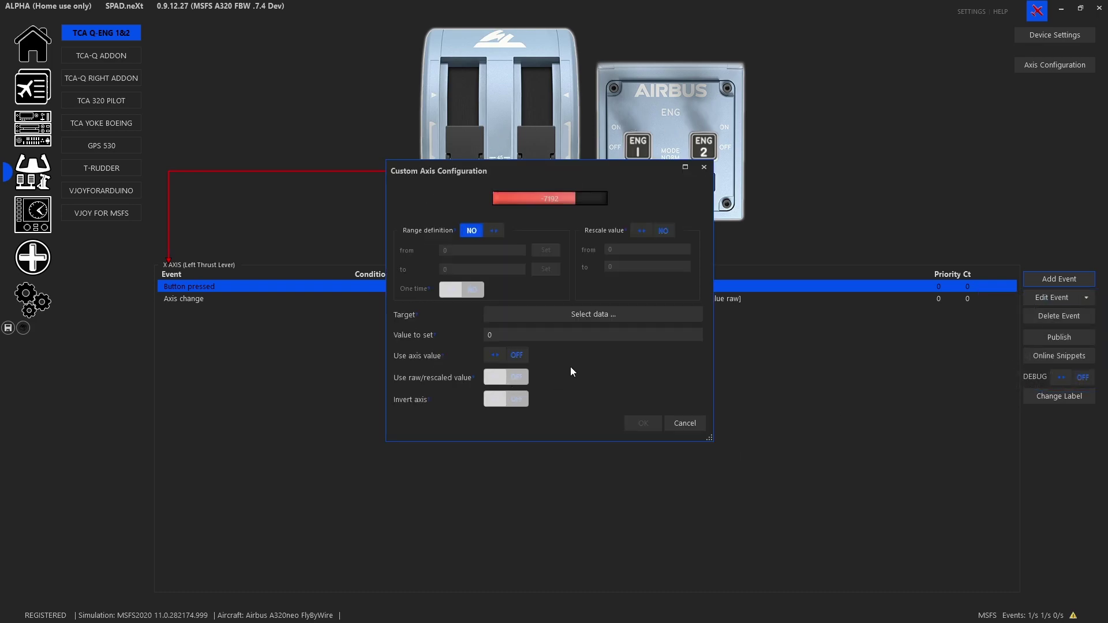
left_click(683, 423)
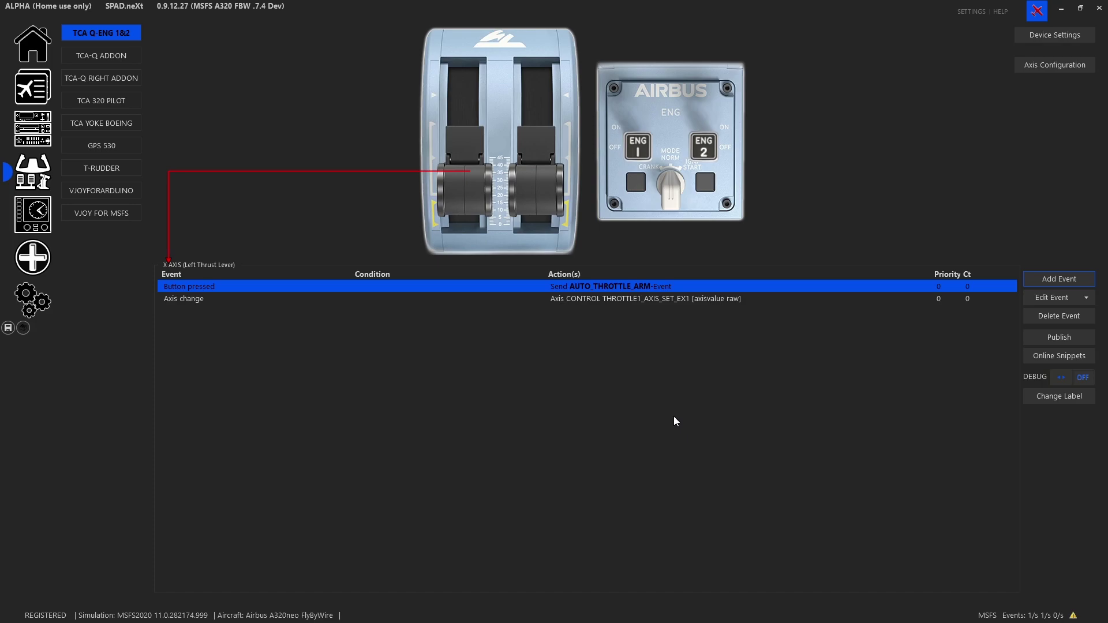
Review the left thrust lever's axis change configuration and look through the target list around THROTTLE1_AXIS_SET_EX1.
double_click(602, 300)
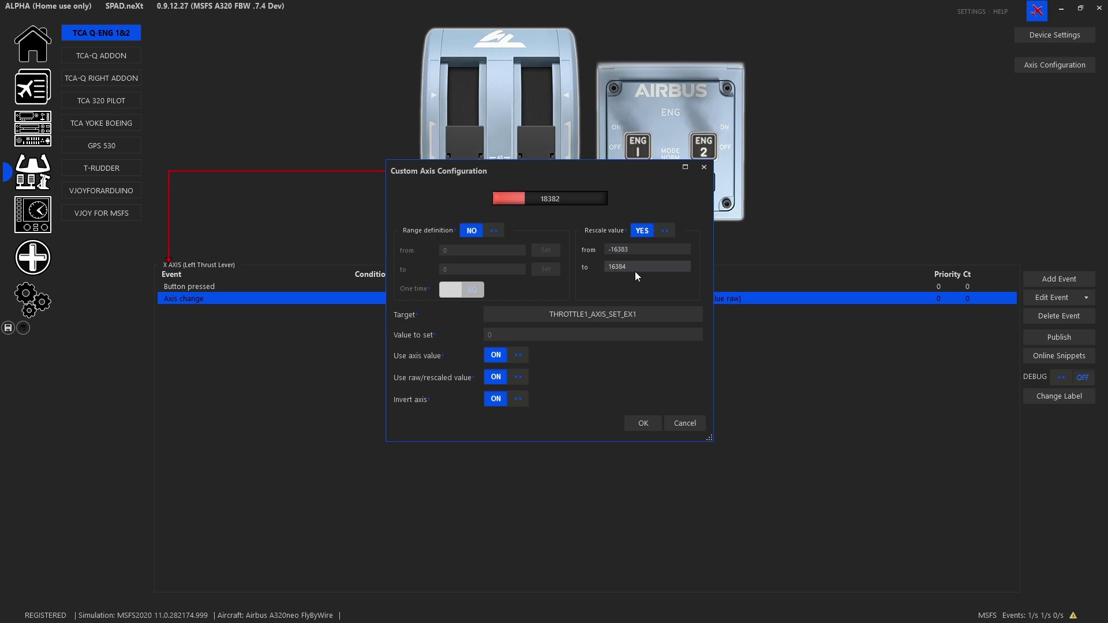
left_click(582, 314)
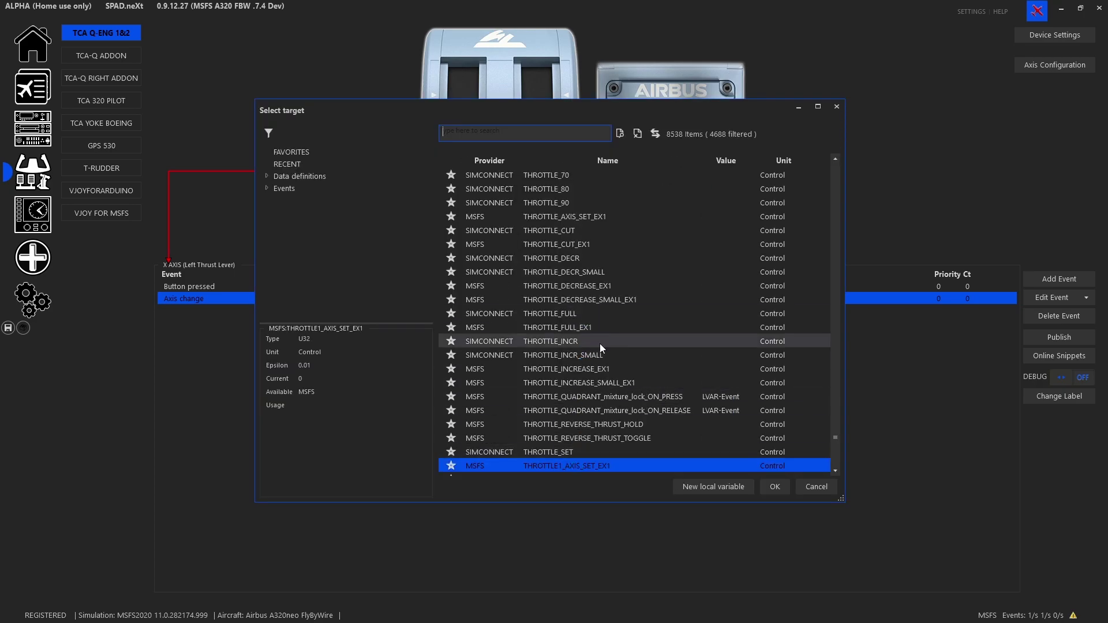
scroll(571, 404, "down", 1)
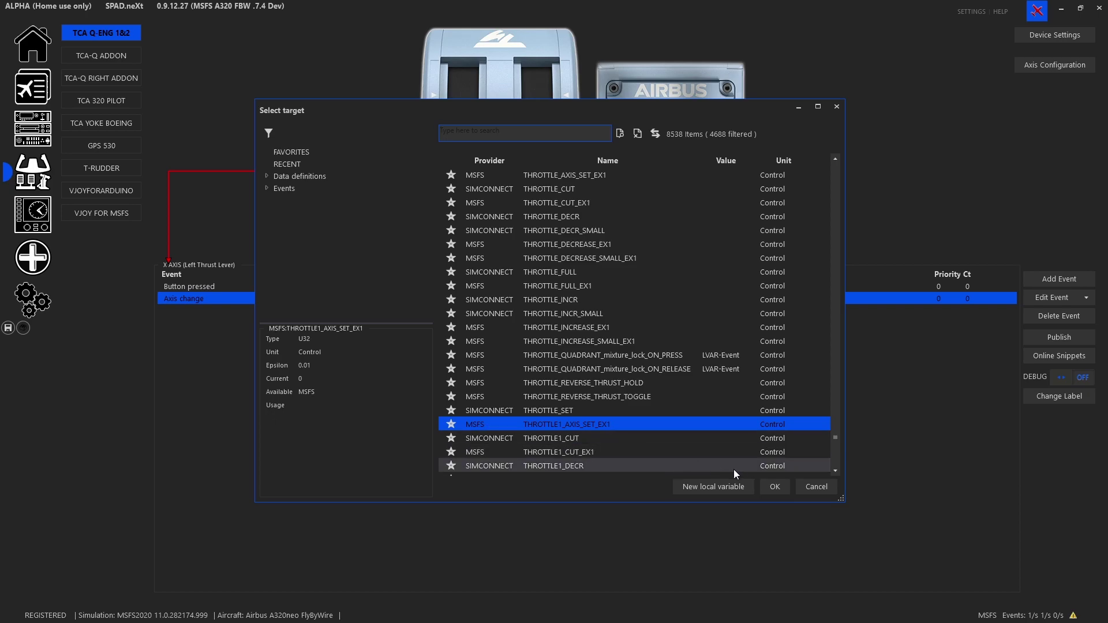
left_click(804, 487)
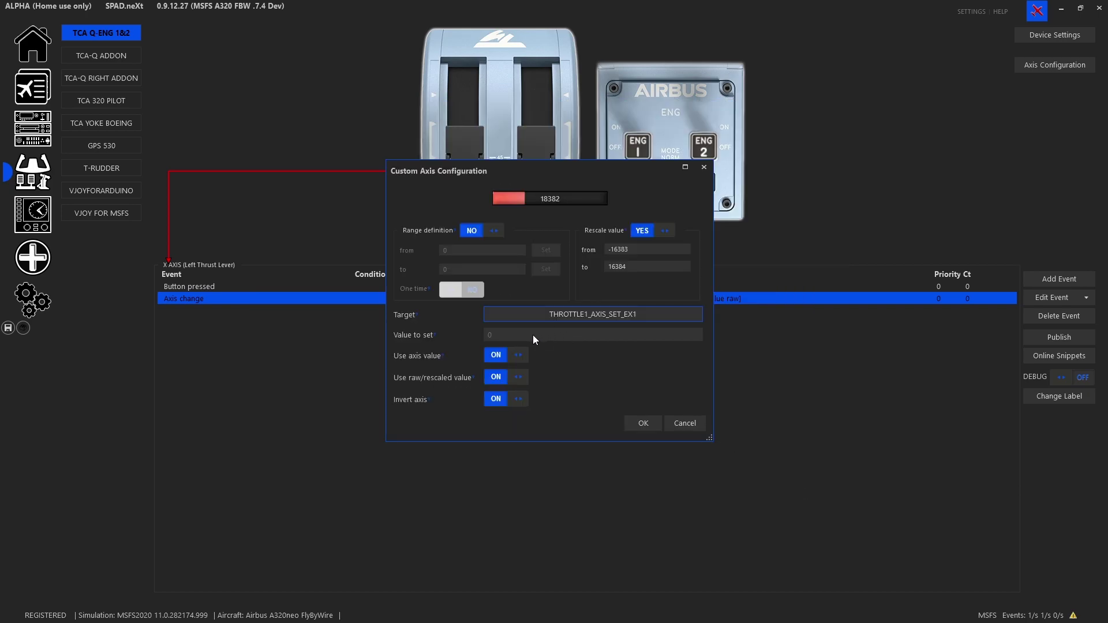
Apply the left thrust lever's axis change configuration with the axis value in use and save the aircraft profile.
left_click(507, 360)
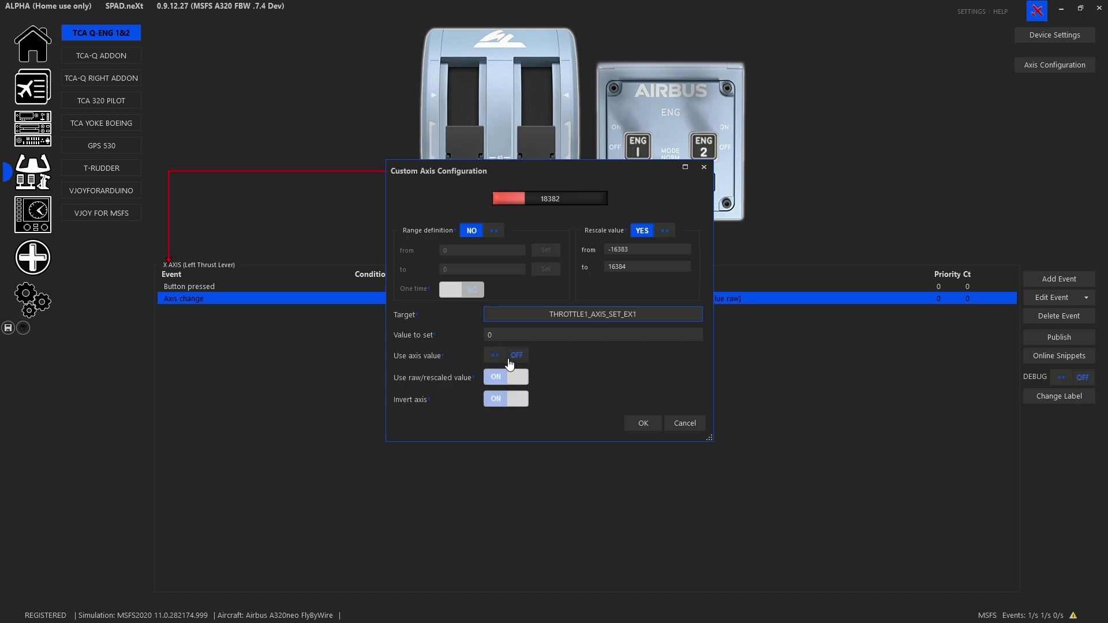
left_click(510, 362)
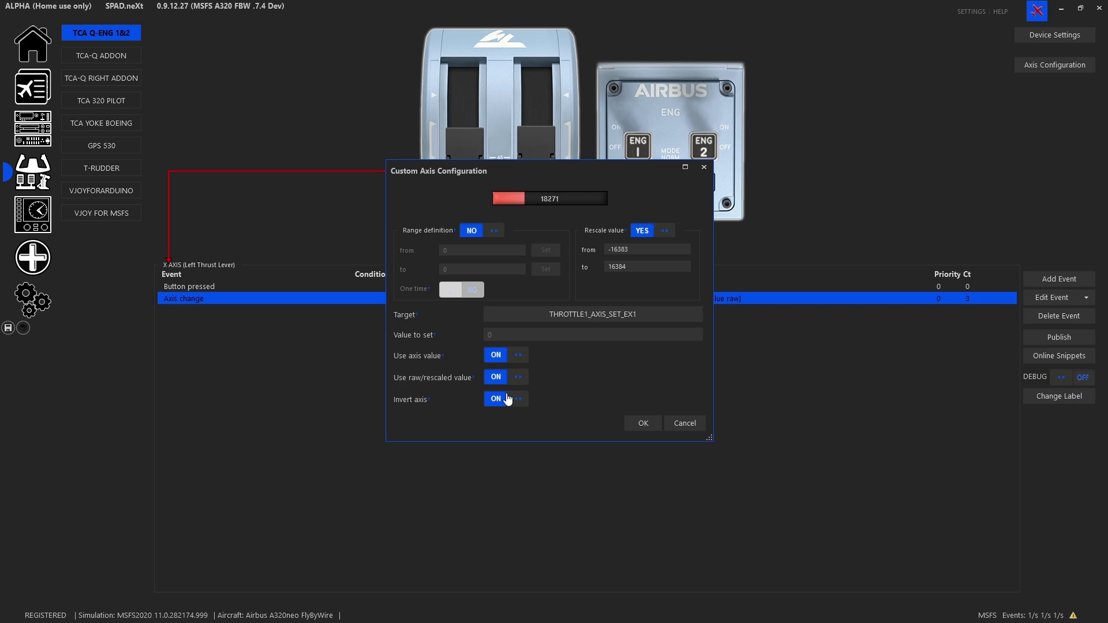
left_click(639, 425)
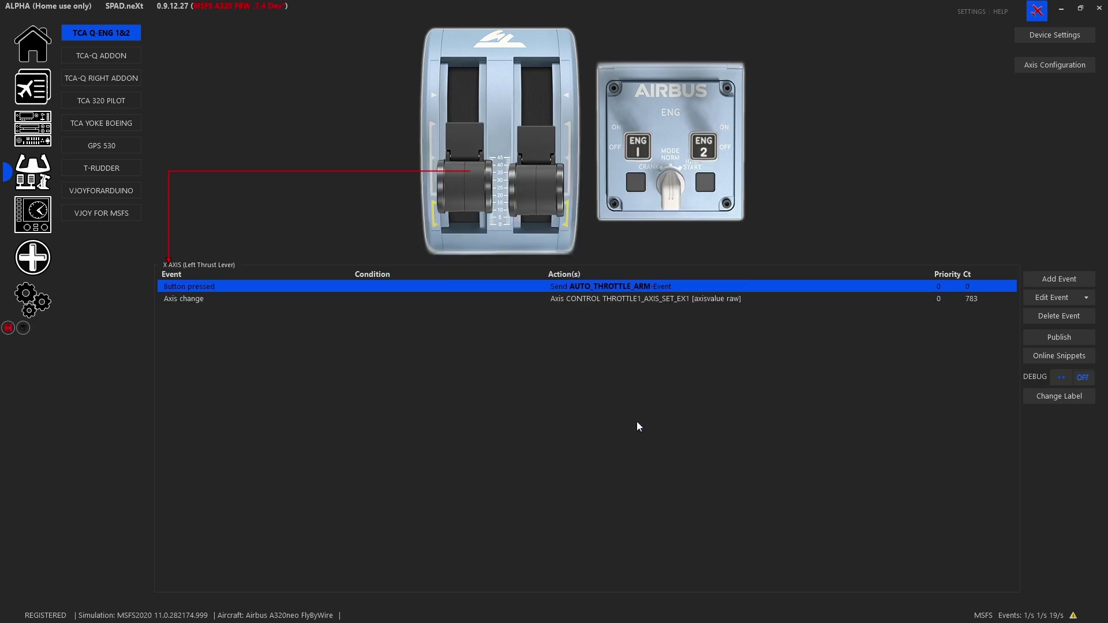
left_click(8, 327)
left_click(596, 299)
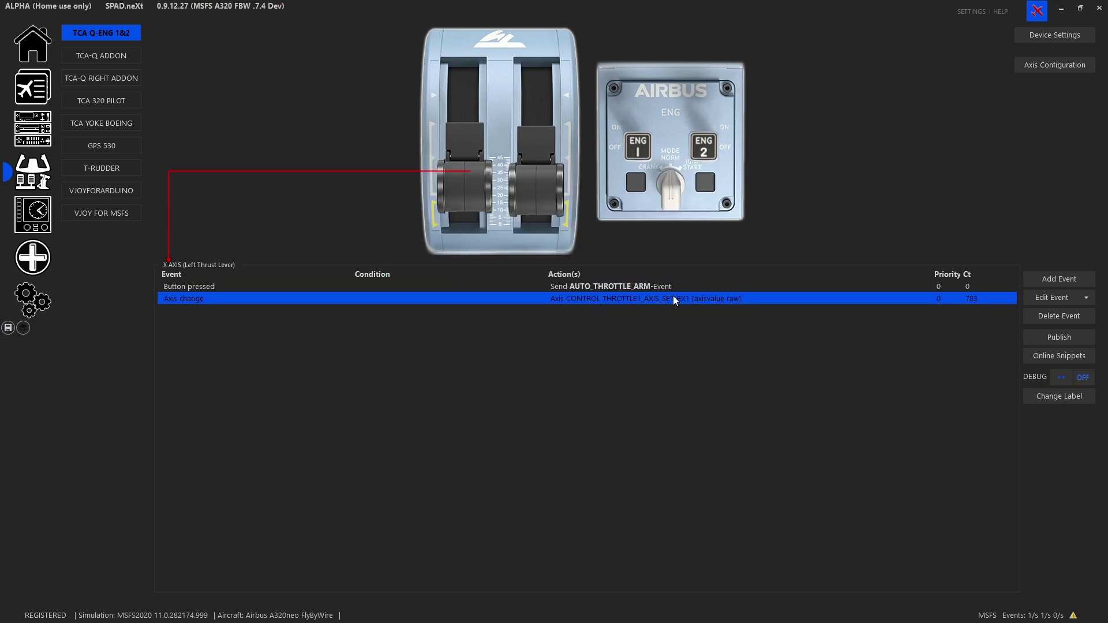
left_click(465, 199)
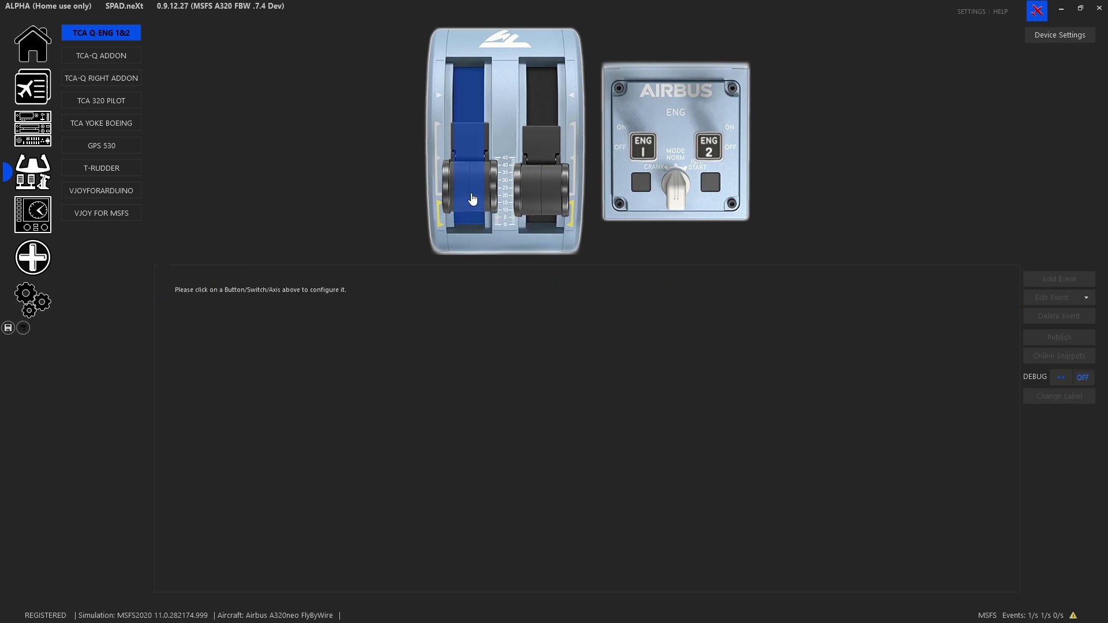
Copy all events of the left thrust lever and bring up the paste option for the right thrust lever.
left_click(472, 198)
left_click(1087, 298)
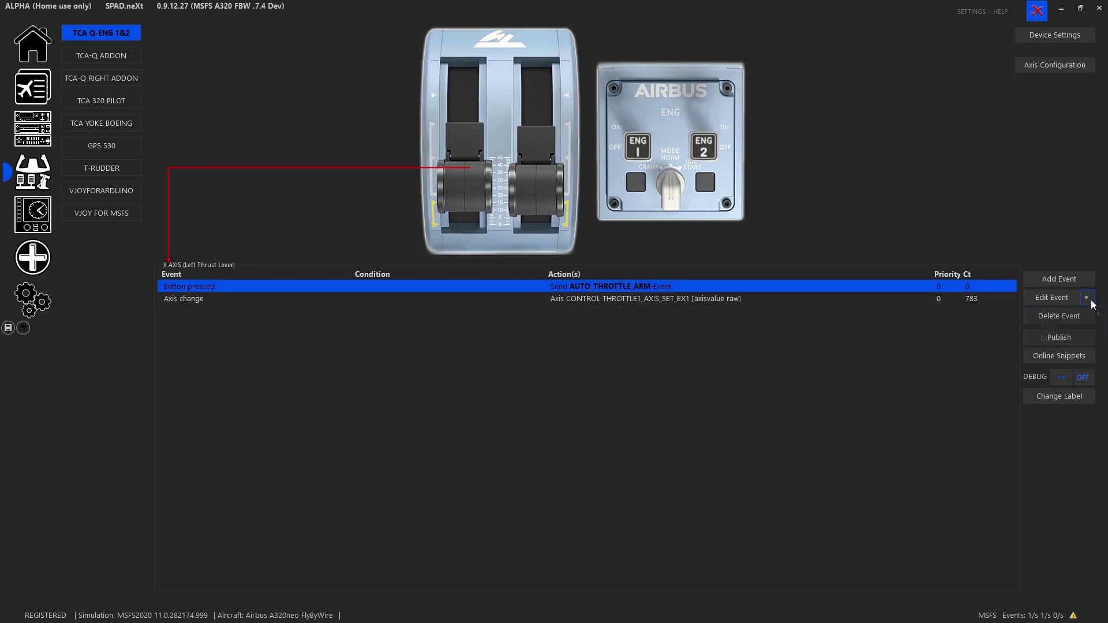
mouse_move(1050, 314)
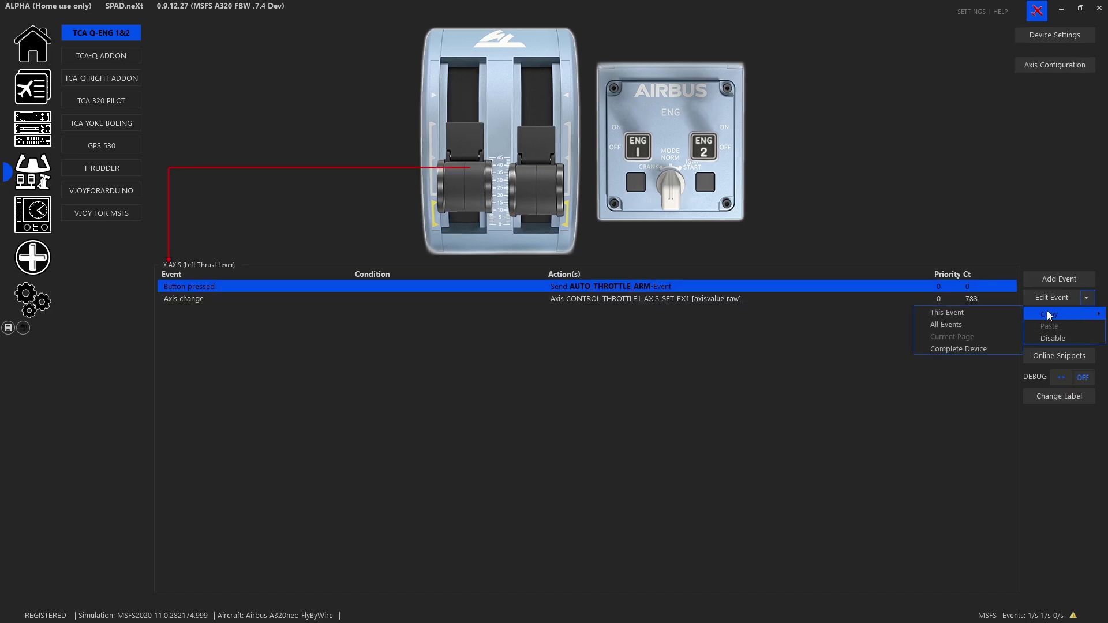
left_click(979, 326)
left_click(536, 196)
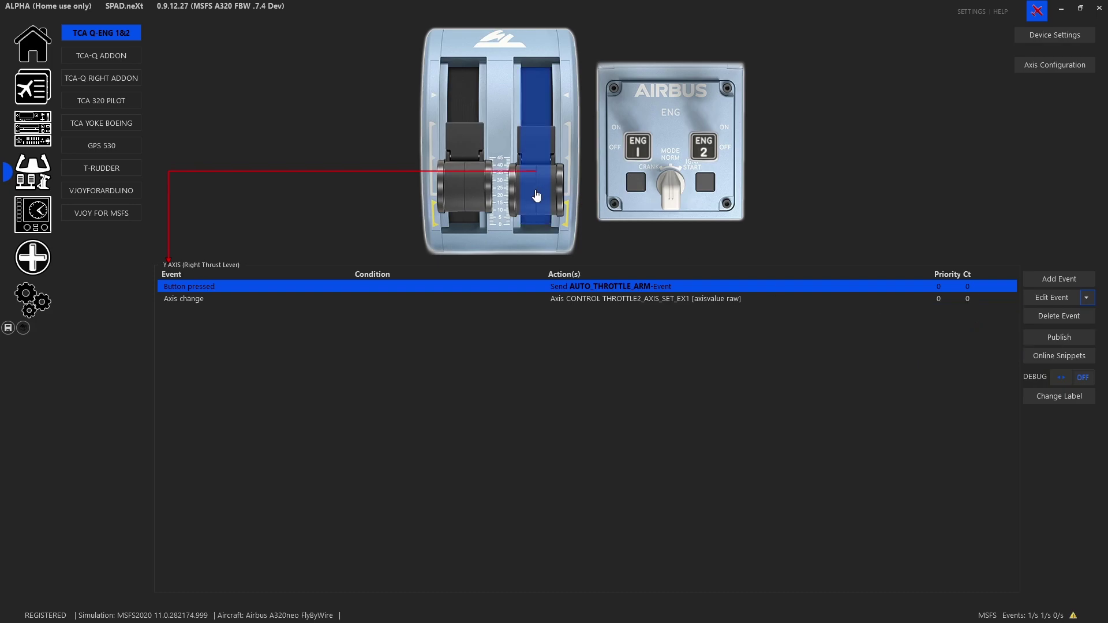
left_click(1087, 298)
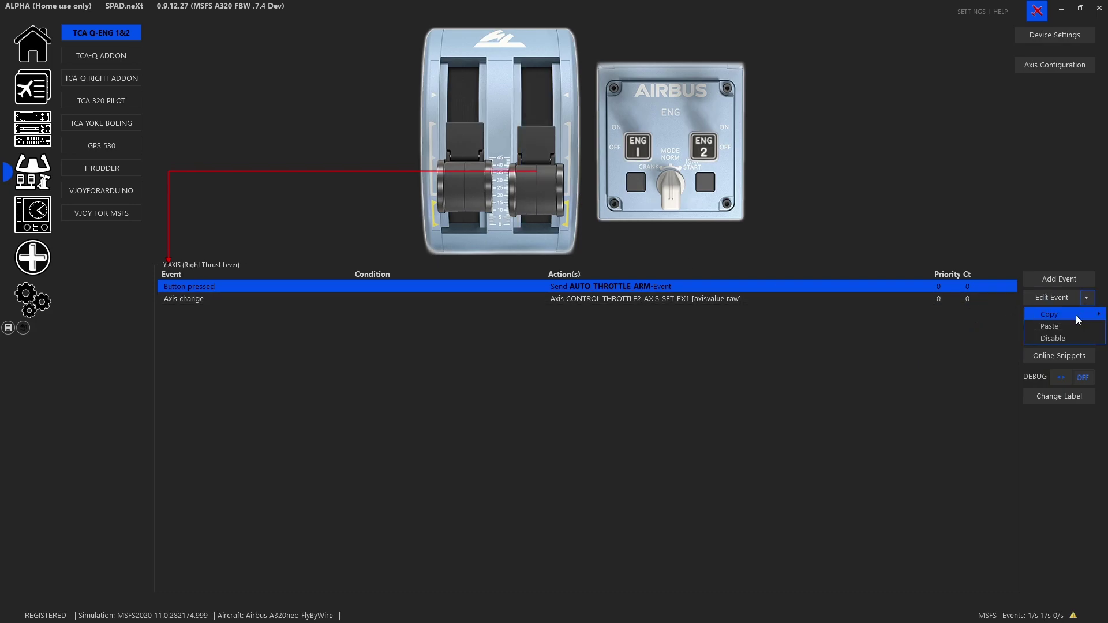
Apply the right thrust lever's axis change configuration with THROTTLE2_AXIS_SET_EX1 as target and save the aircraft profile.
double_click(597, 299)
left_click(582, 317)
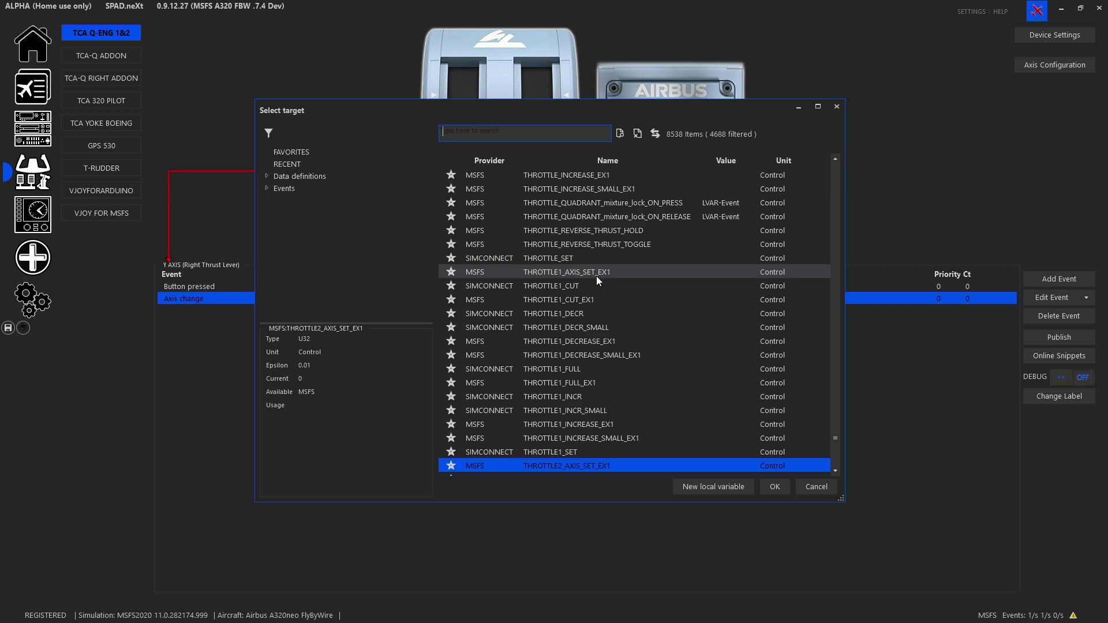
left_click(787, 493)
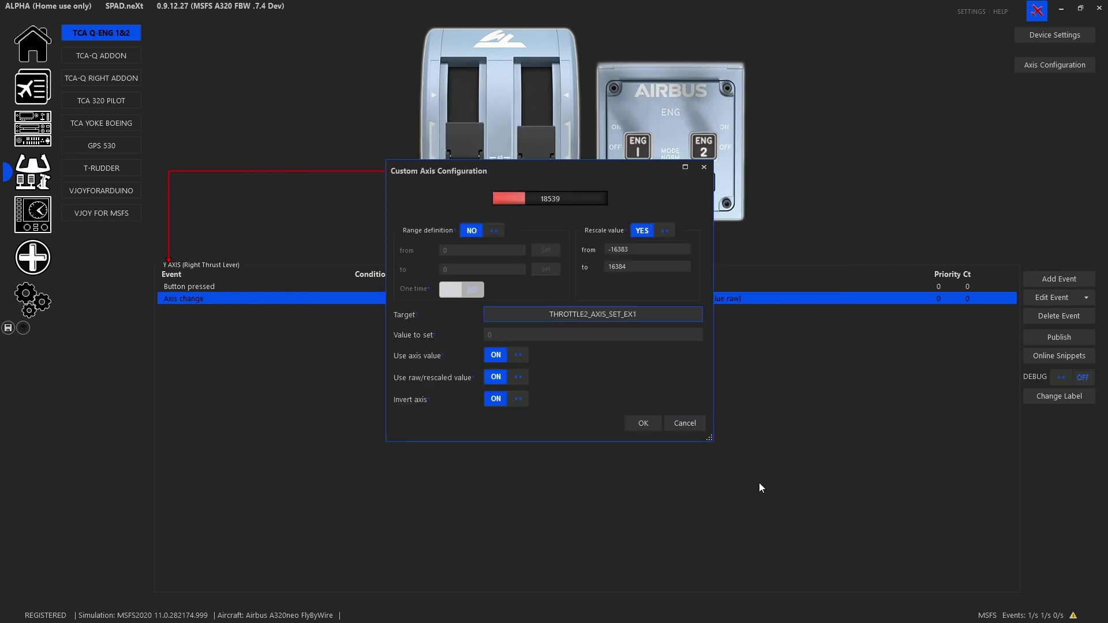
left_click(643, 429)
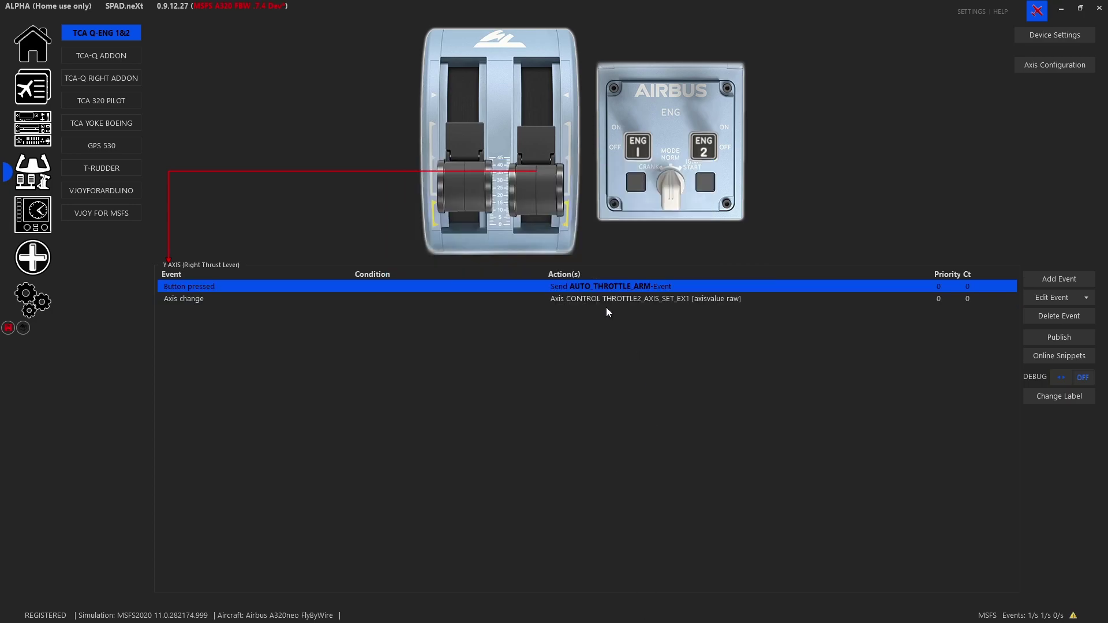
left_click(8, 327)
Calibrate the left thrust lever's axis over its full range and save the calibration.
left_click(1067, 68)
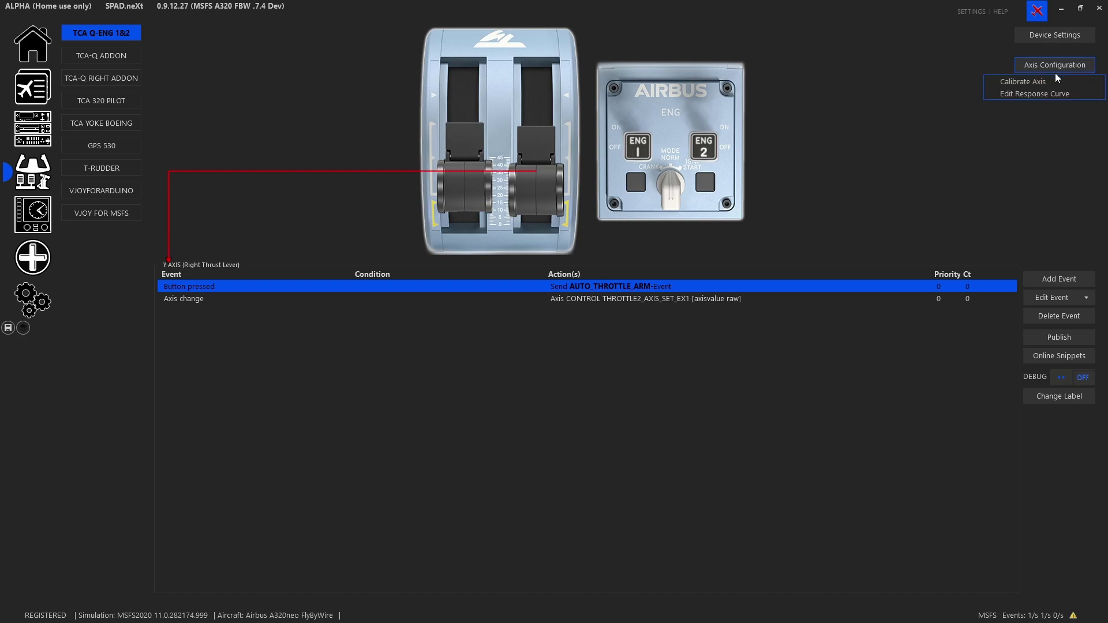
left_click(1033, 86)
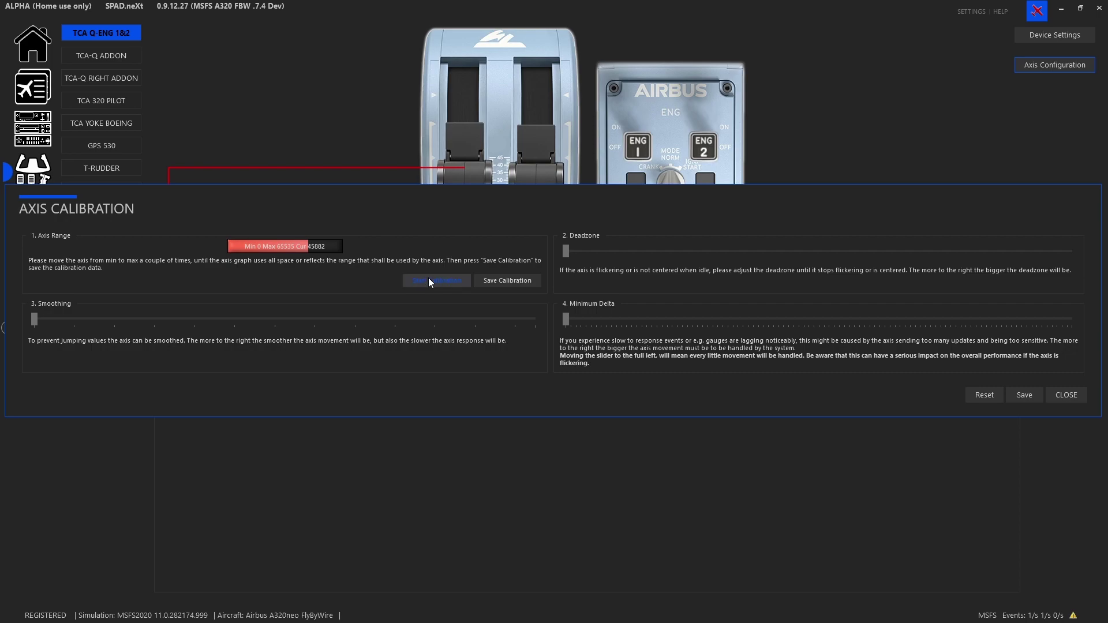
left_click(428, 278)
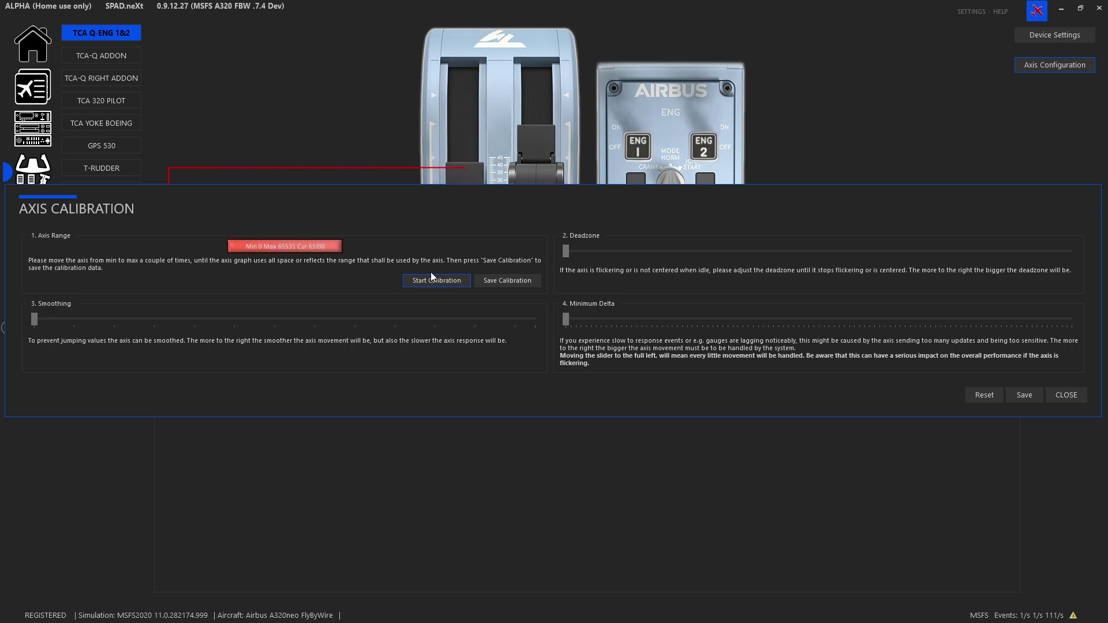
left_click(436, 277)
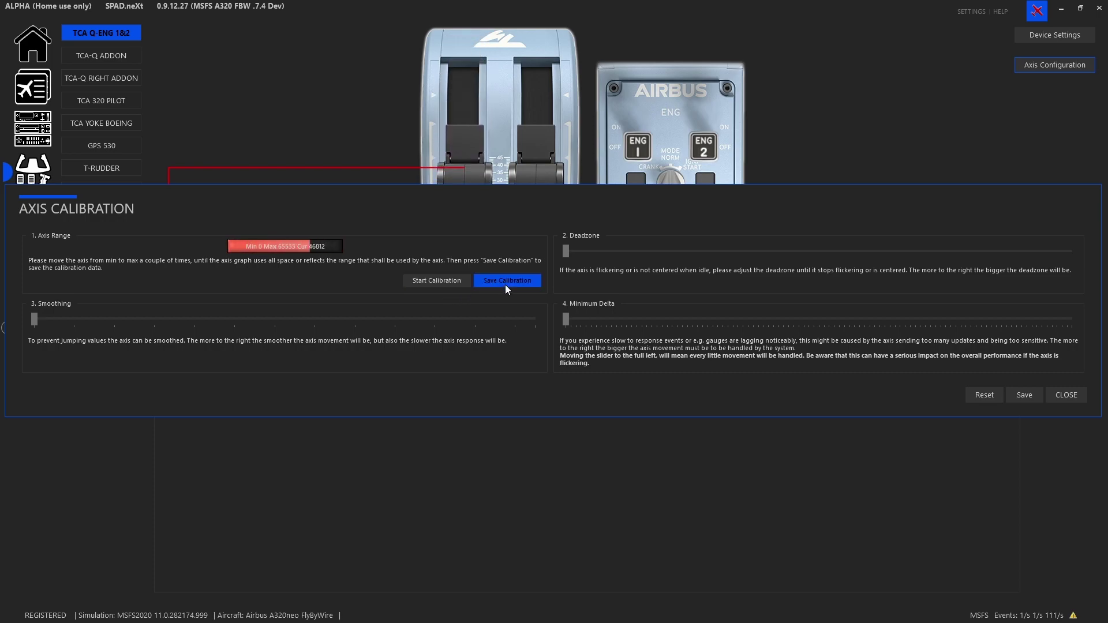
left_click(1030, 400)
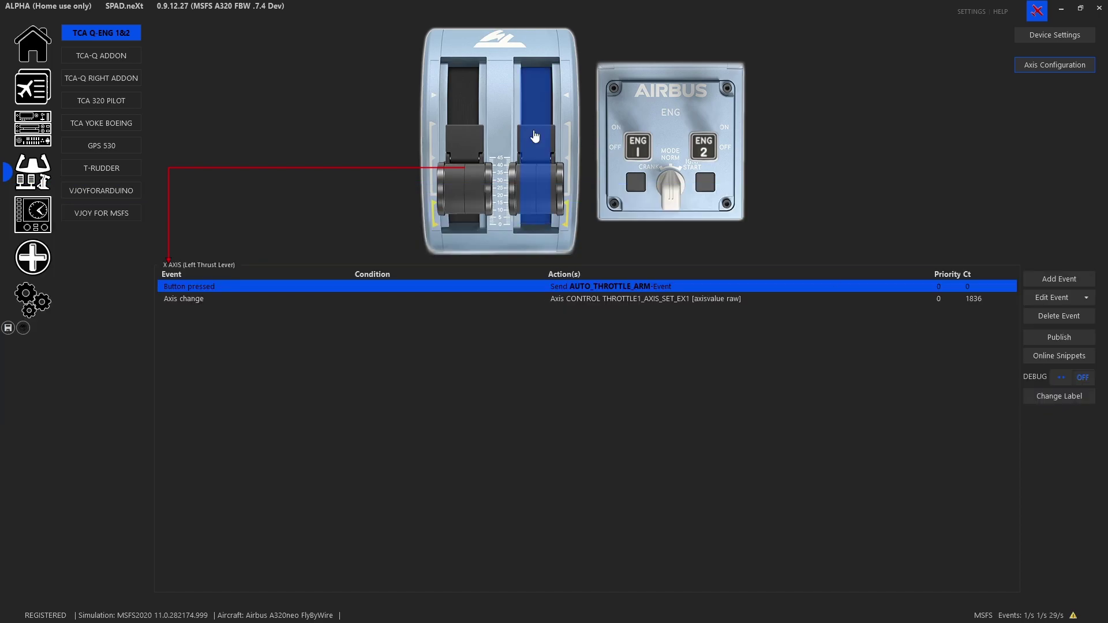
Calibrate the right thrust lever's axis over its full range and save the calibration.
left_click(1038, 66)
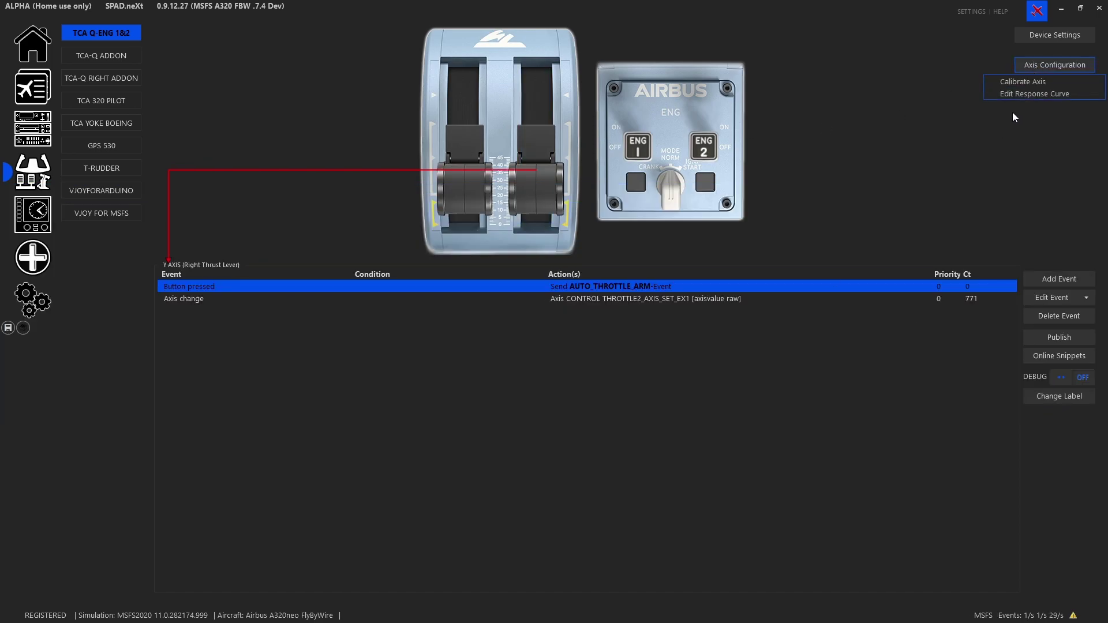
left_click(1017, 83)
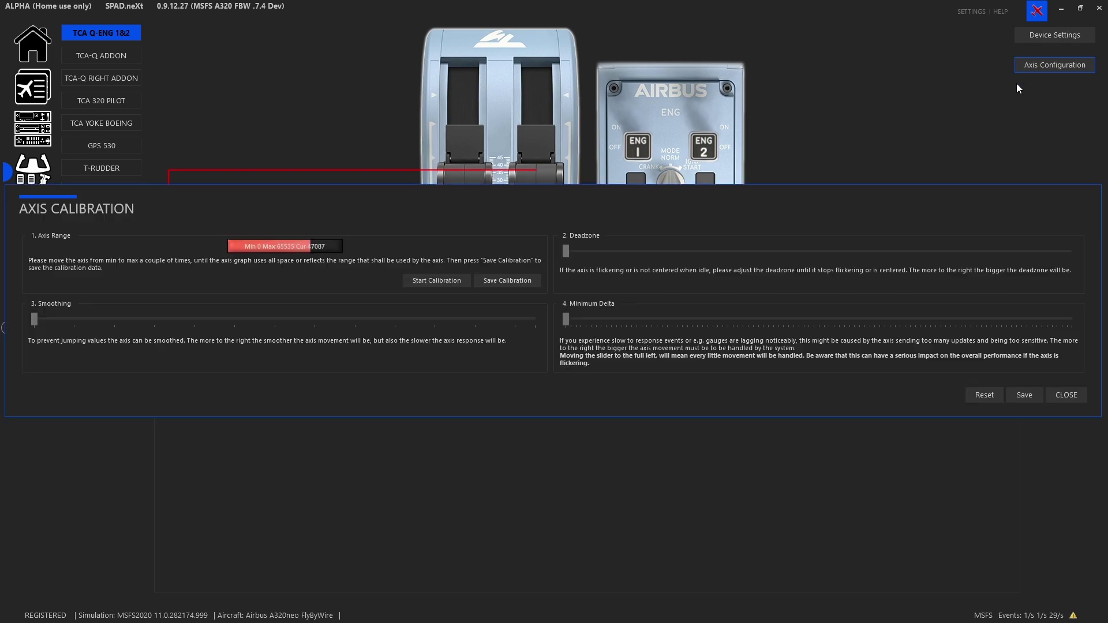
left_click(439, 277)
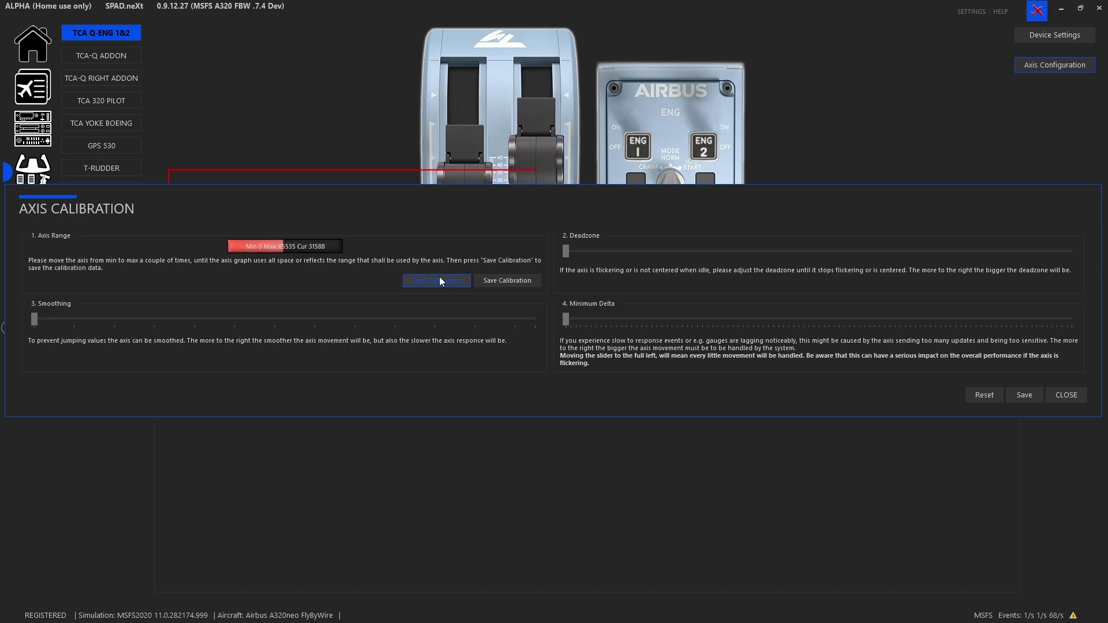
left_click(499, 280)
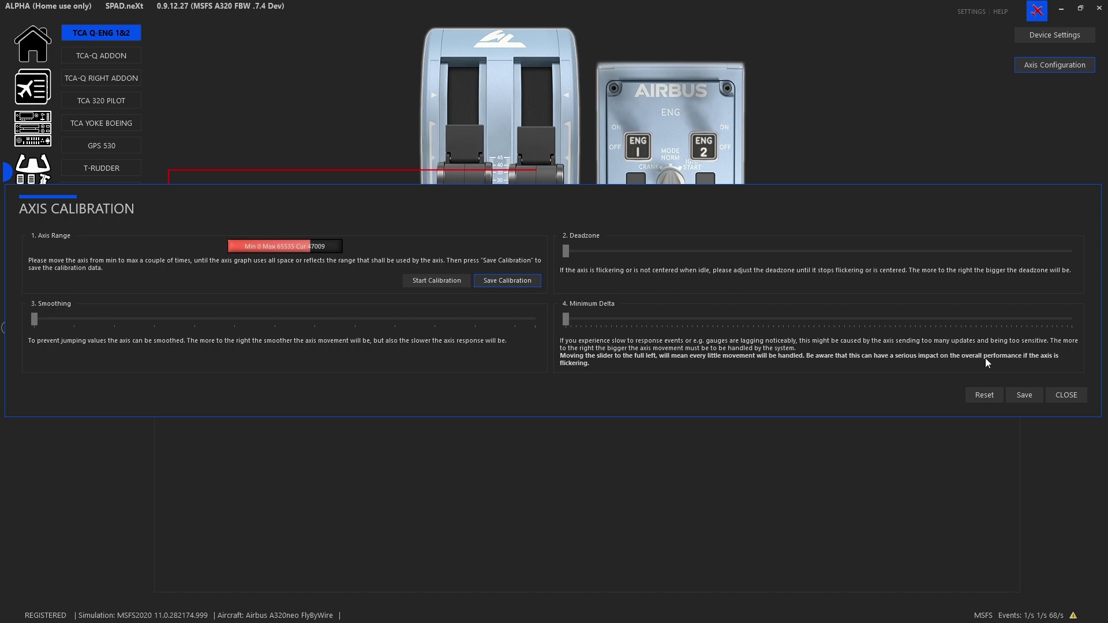
left_click(1022, 395)
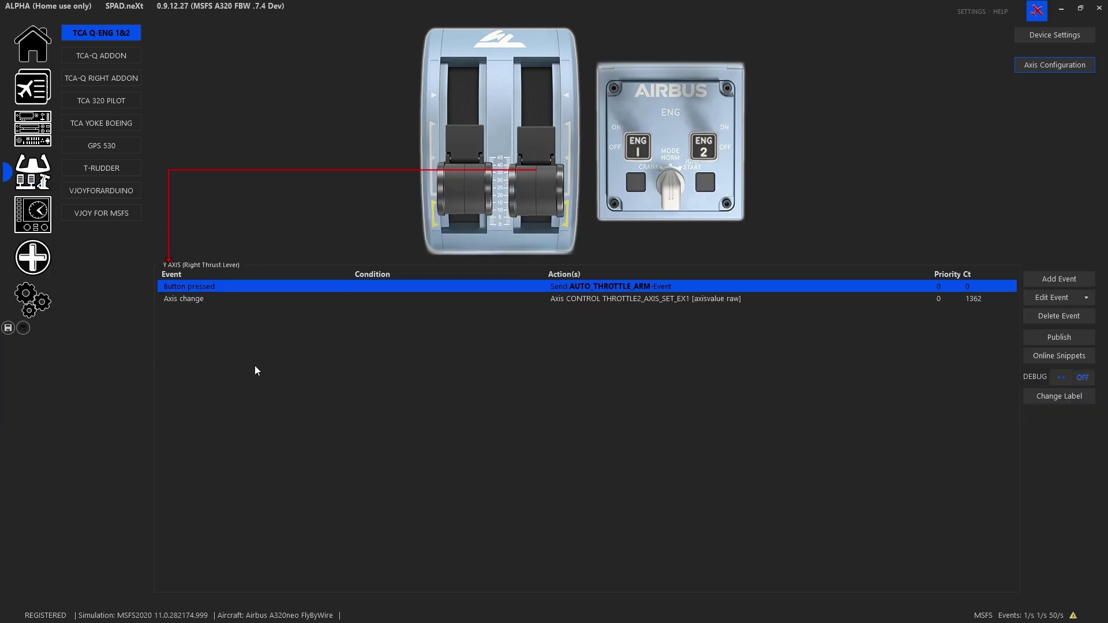
Review the events assigned to the ENG 1 and ENG 2 switches, the engine mode selector's three modes and both fire/fault buttons.
left_click(642, 147)
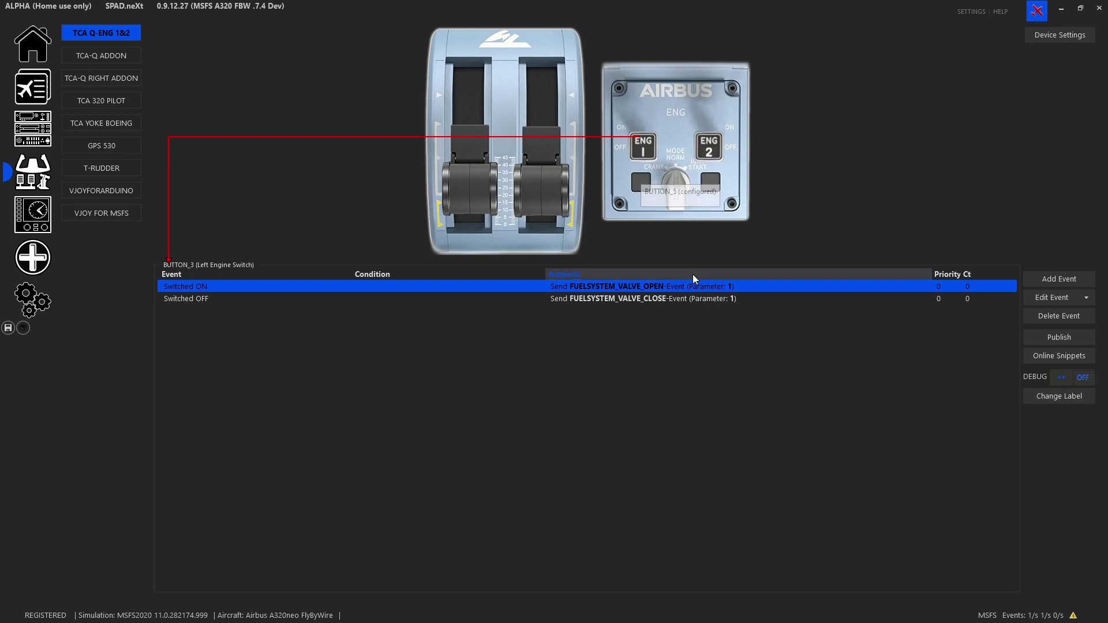
left_click(714, 152)
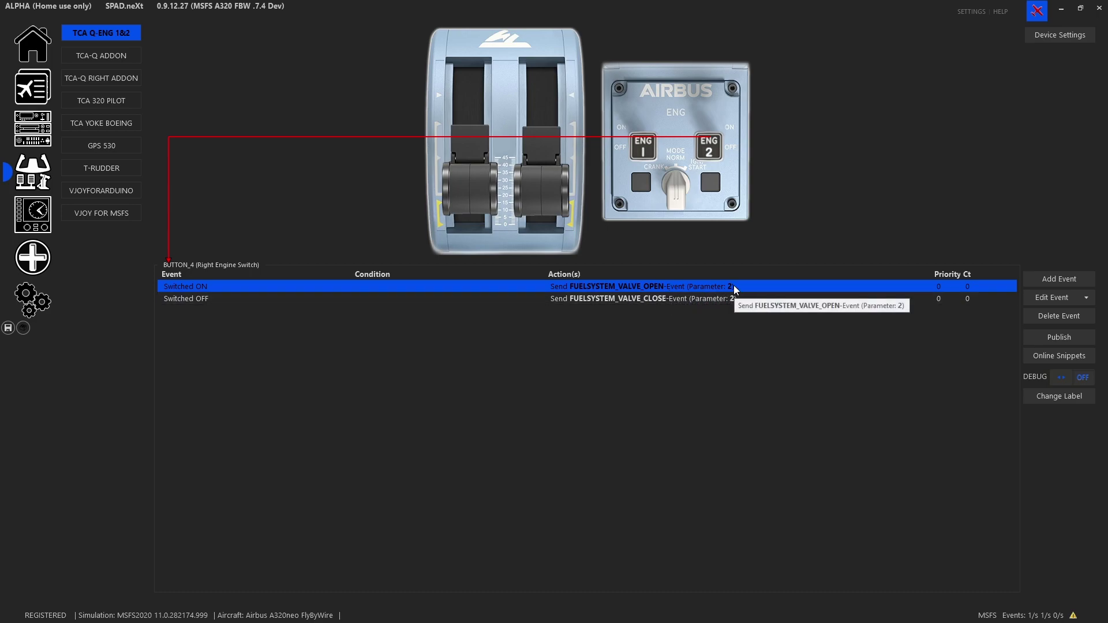
left_click(676, 200)
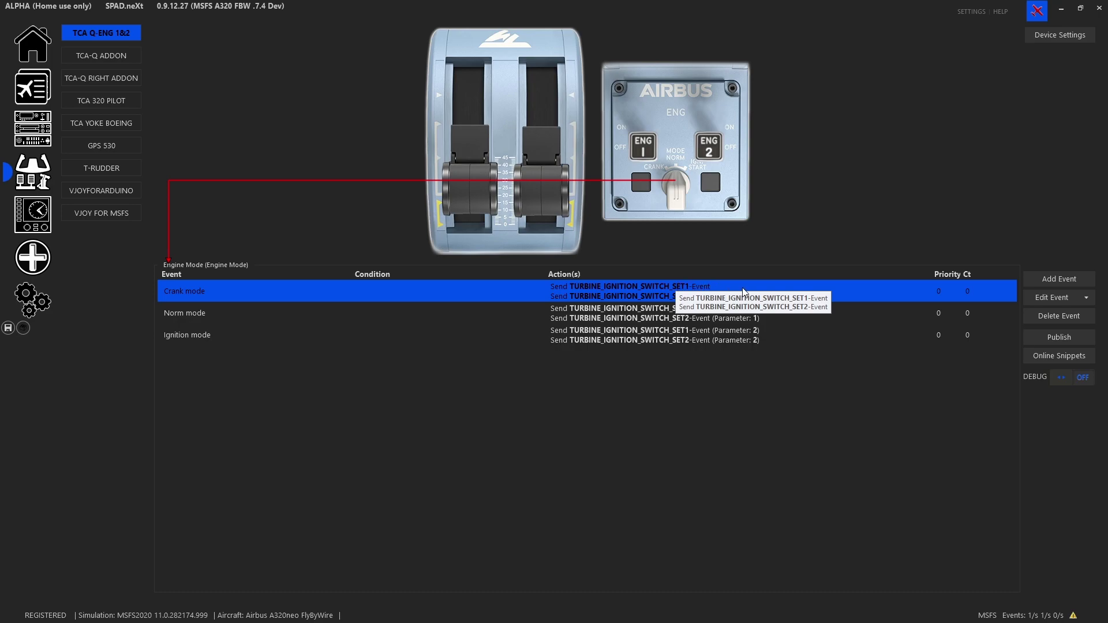
left_click(700, 314)
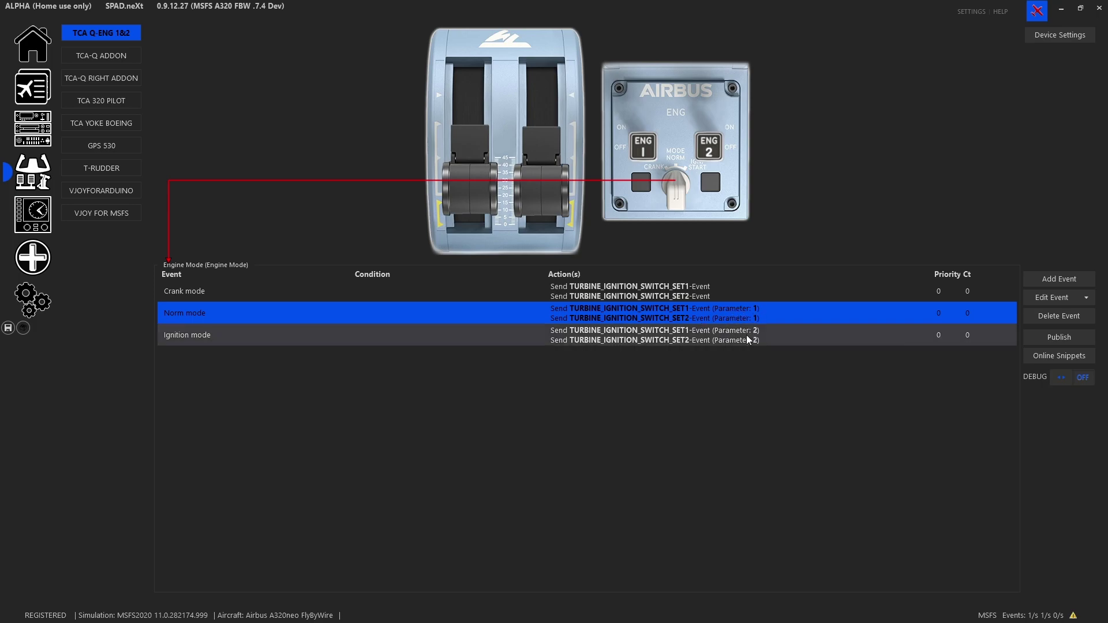
left_click(755, 335)
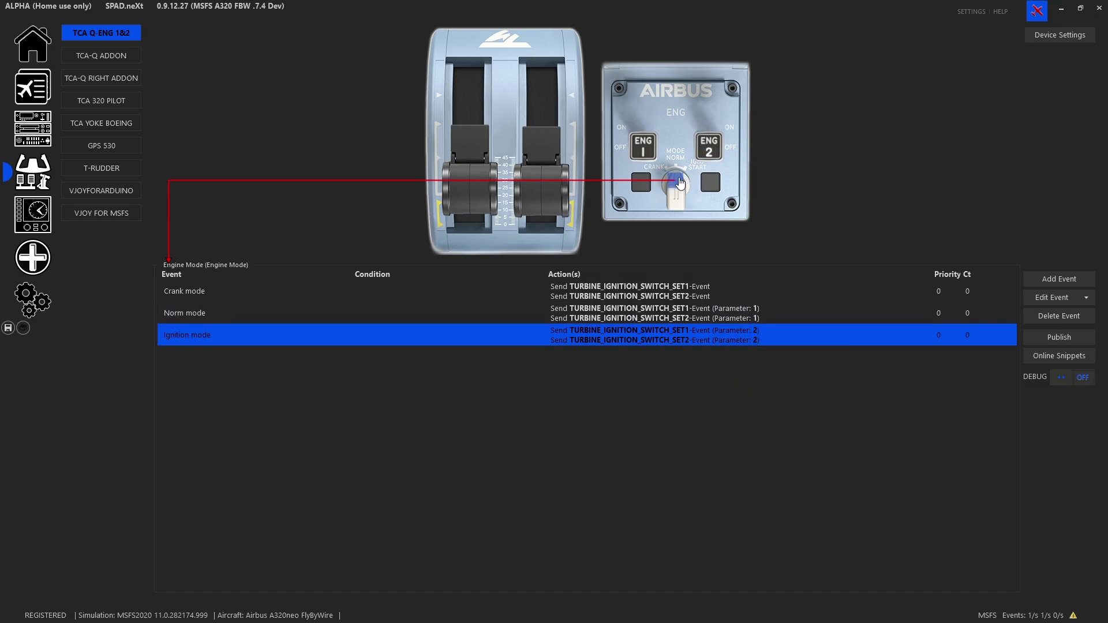
left_click(641, 190)
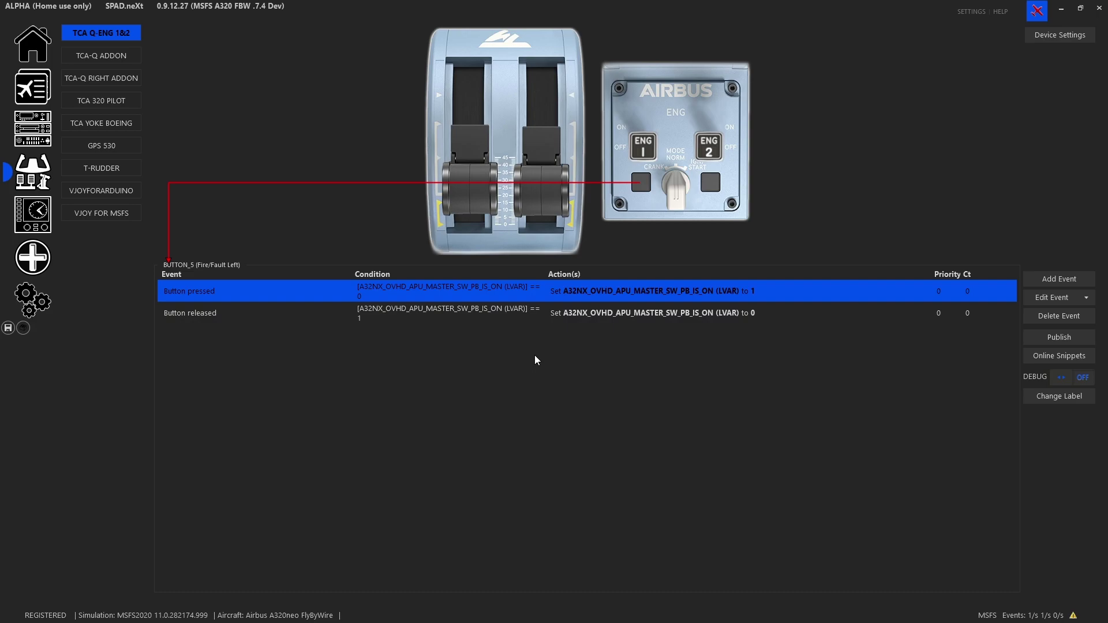
left_click(713, 184)
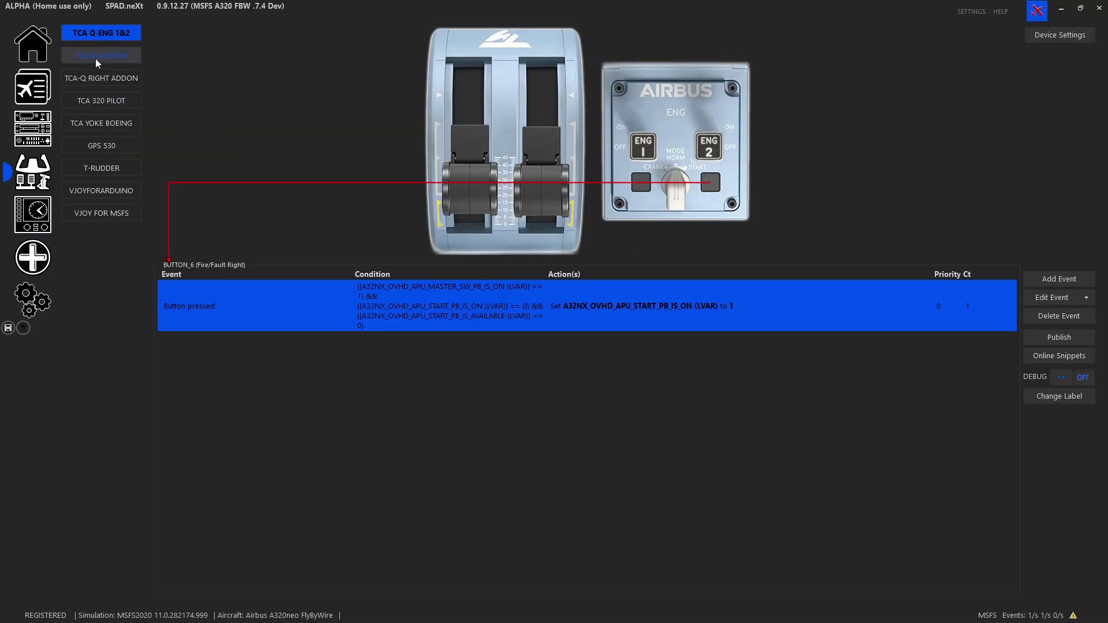
Show the TCA-Q addon and review the events of the speedbrake axis and the speedbrake 3/4 position.
left_click(95, 58)
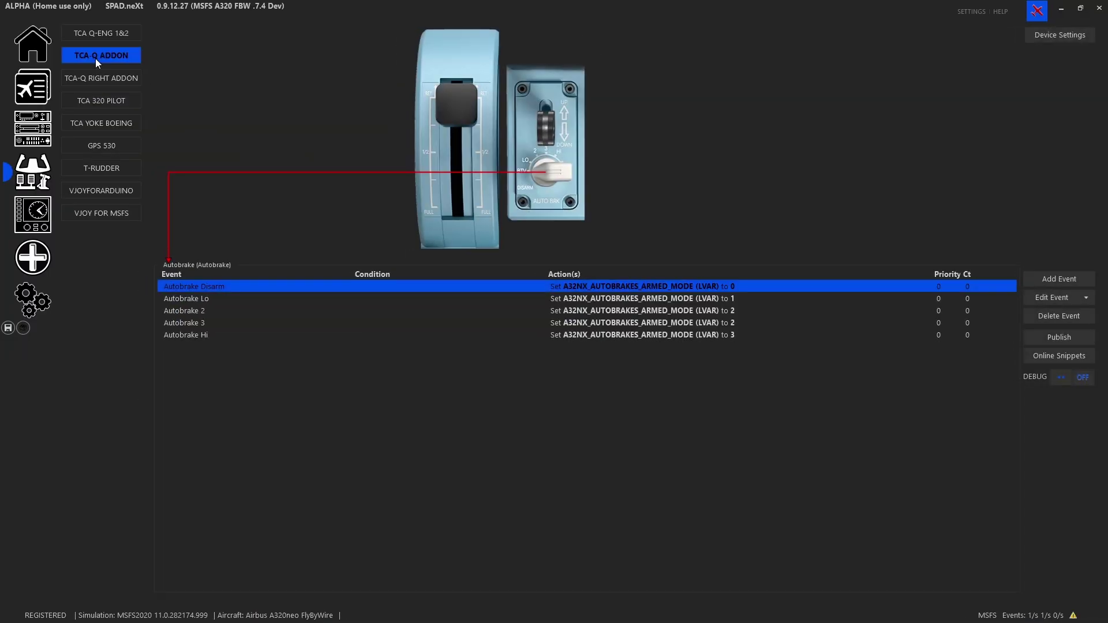
left_click(462, 178)
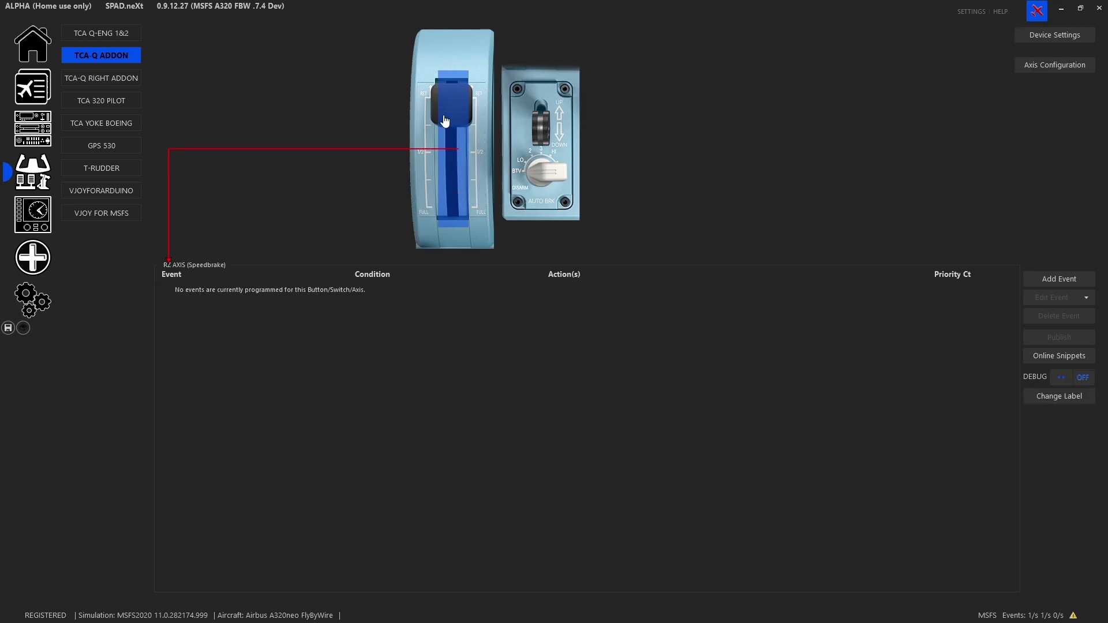
left_click(435, 190)
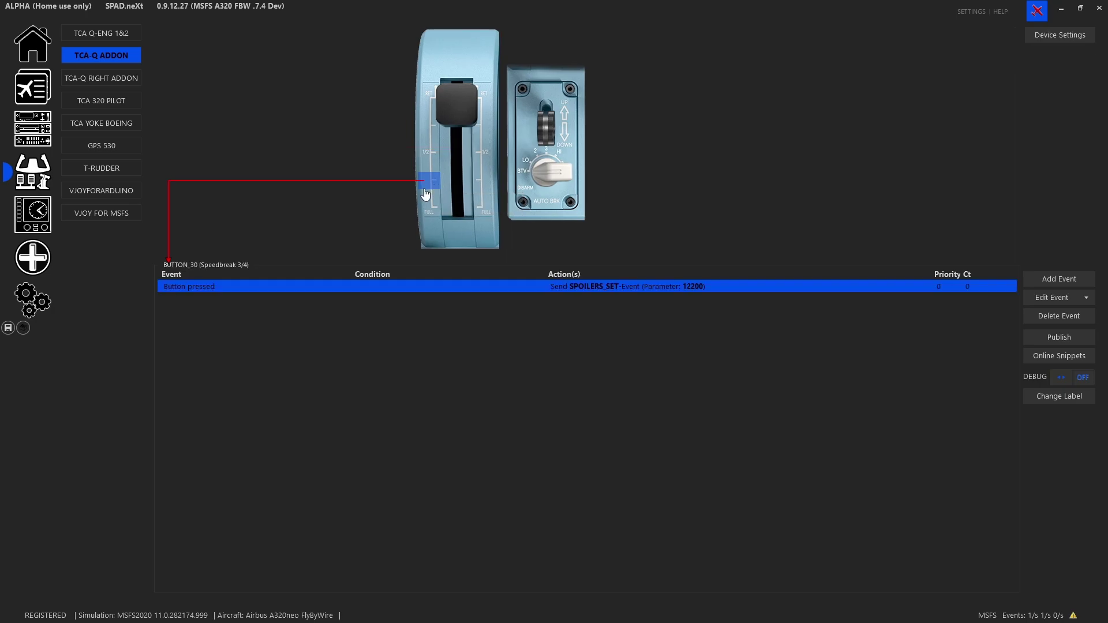
left_click(460, 98)
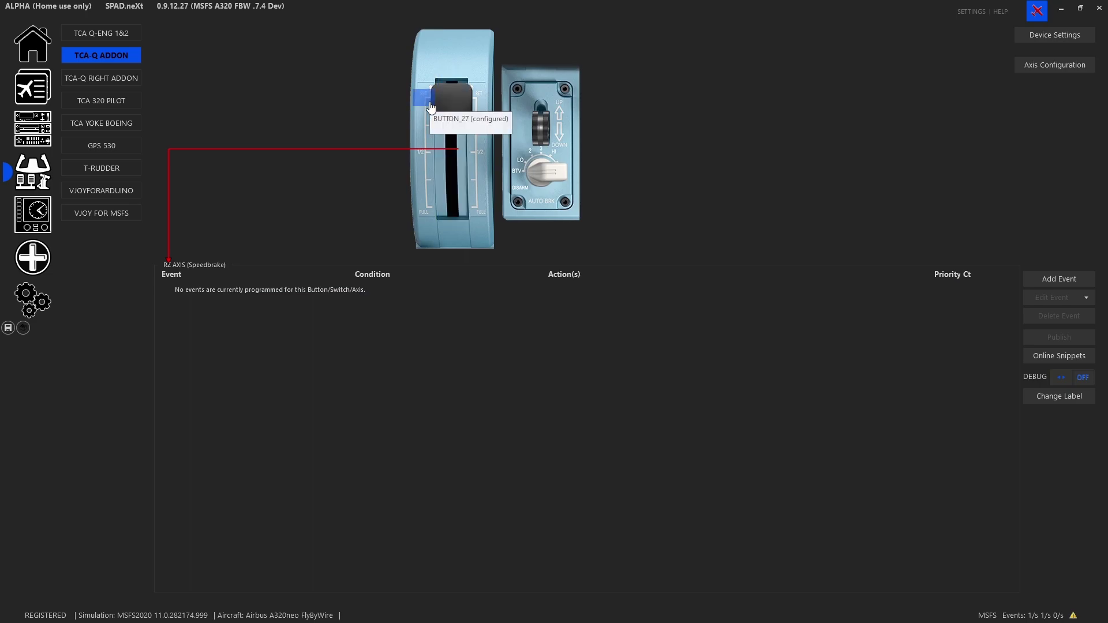
Examine the actions in the Button pressed event of the speedbrake retract position and close it without changes.
left_click(430, 107)
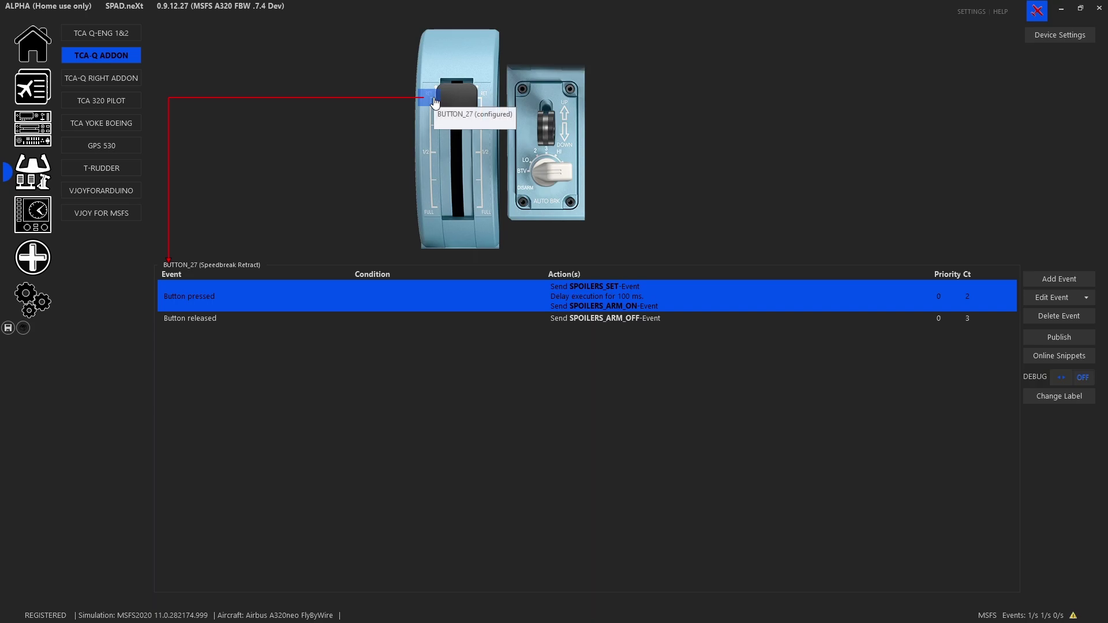
double_click(605, 289)
double_click(442, 317)
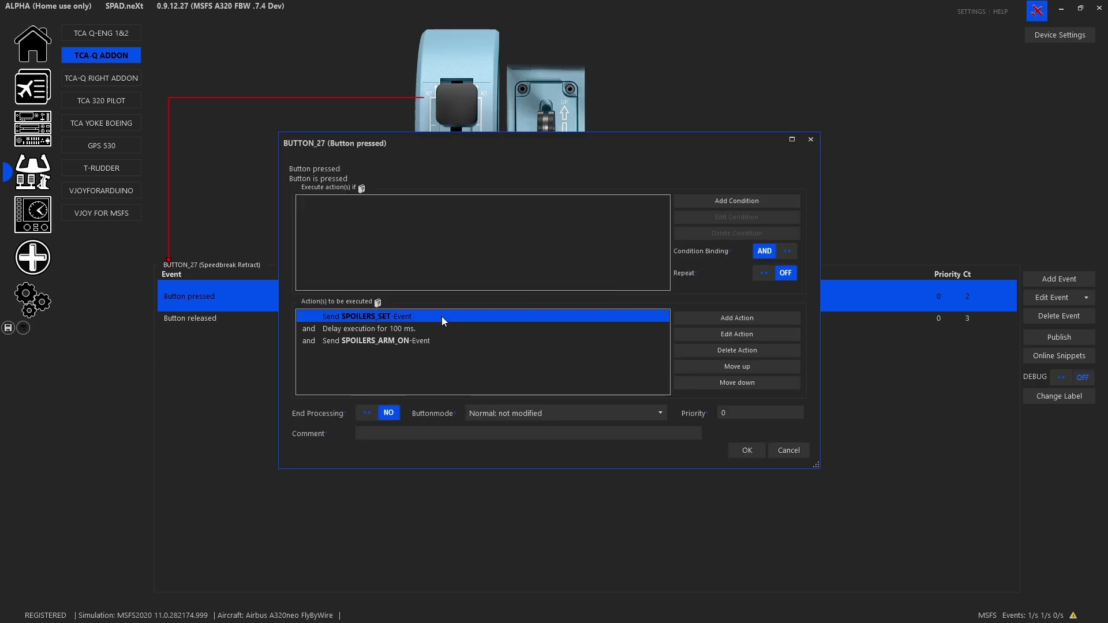
left_click(605, 335)
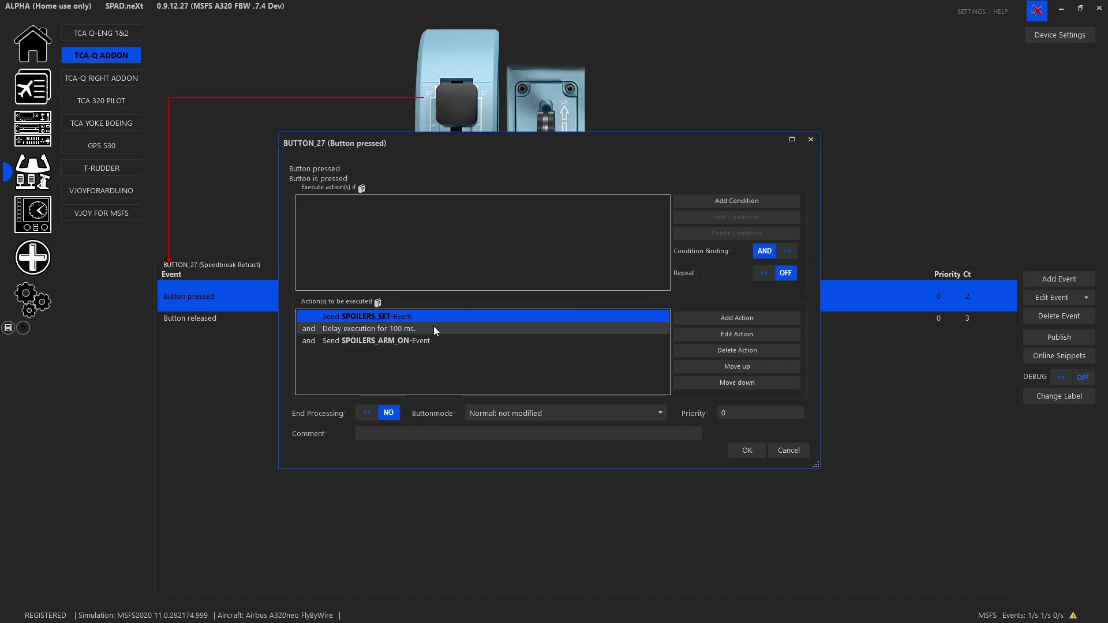
left_click(437, 345)
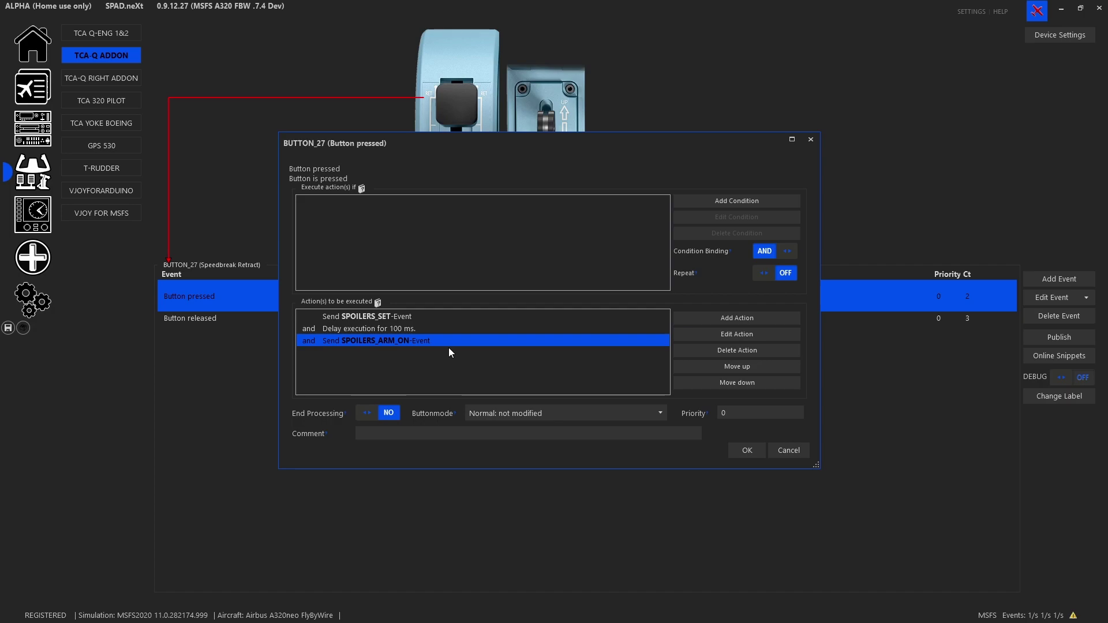
left_click(778, 450)
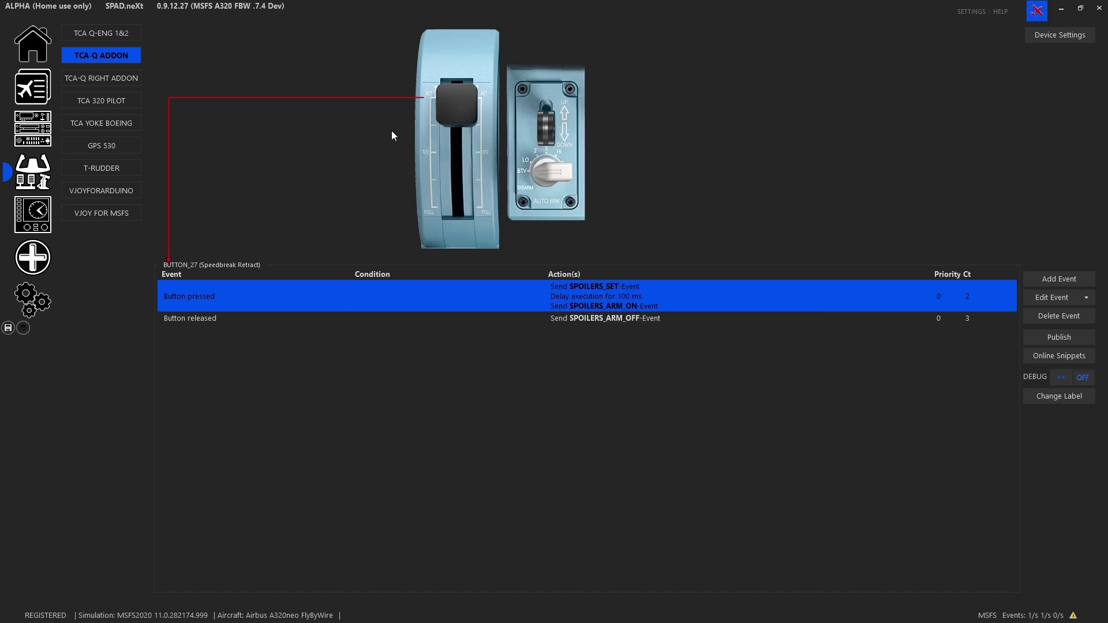
Review the events assigned to the speedbrake's 1/4, 1/2 and 3/4 positions.
left_click(430, 130)
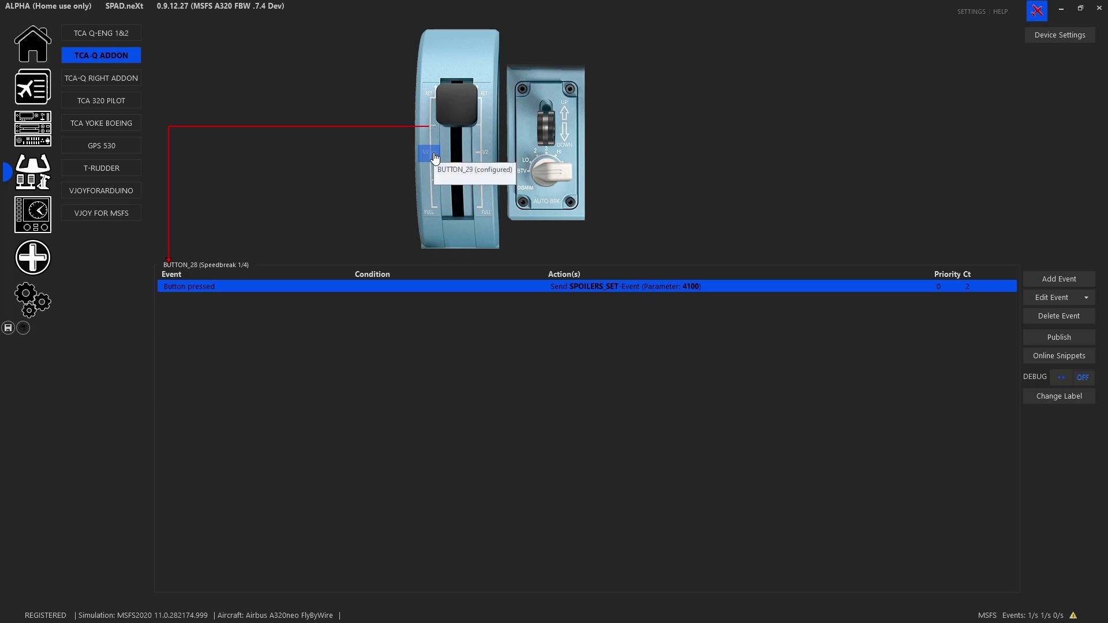
left_click(435, 158)
left_click(439, 181)
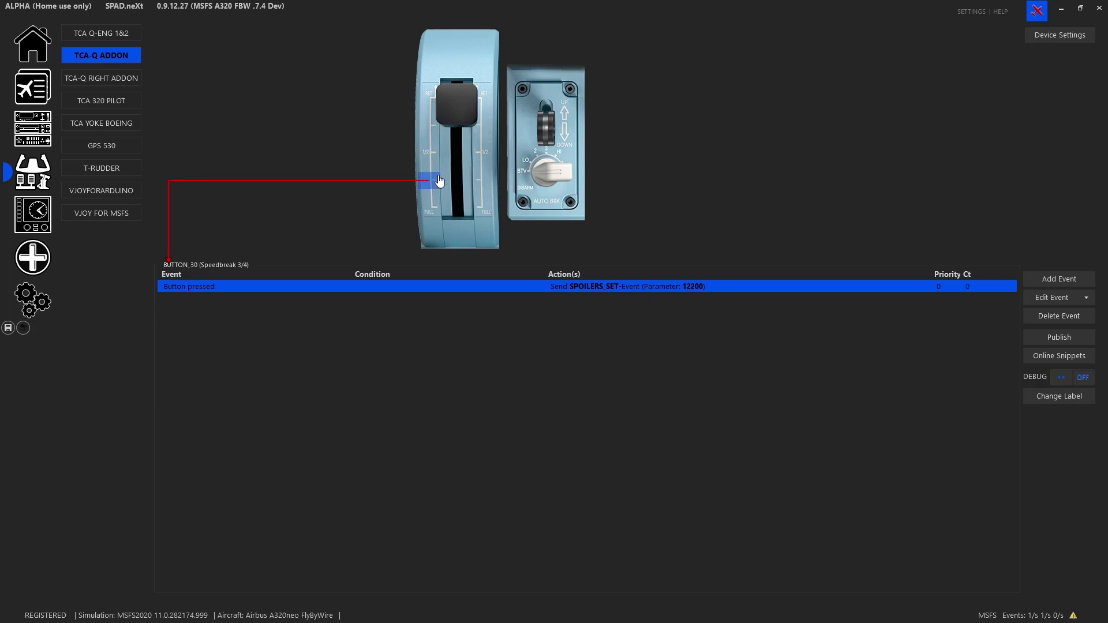
Review the events assigned to the full speedbrake position, the gear lever and the autobrake knob's Lo, 2, 3 and Hi settings.
left_click(431, 216)
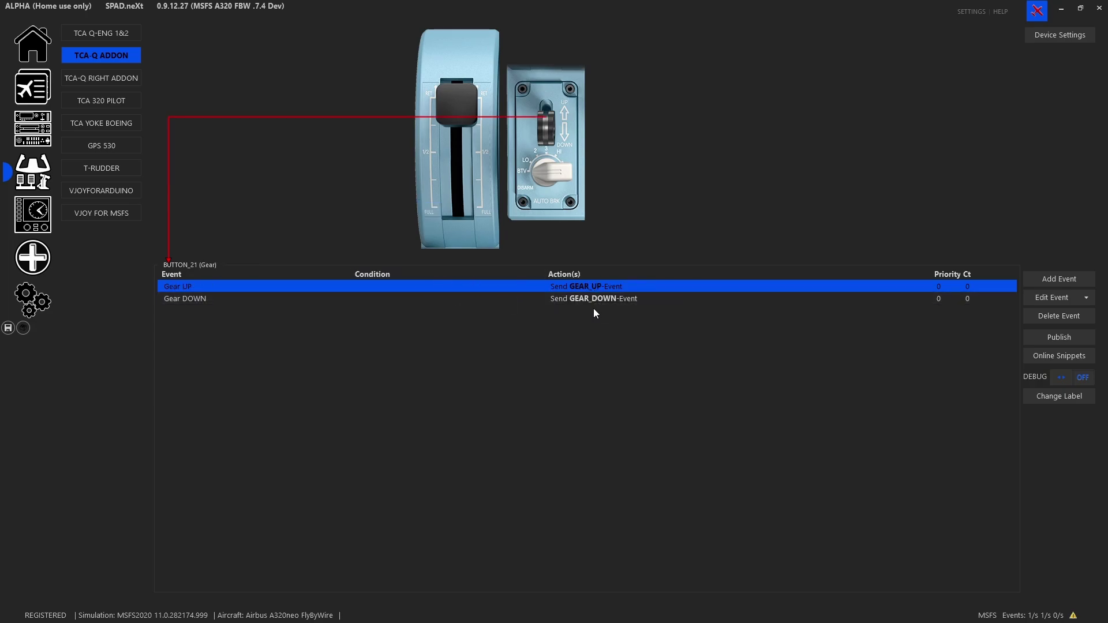
left_click(556, 189)
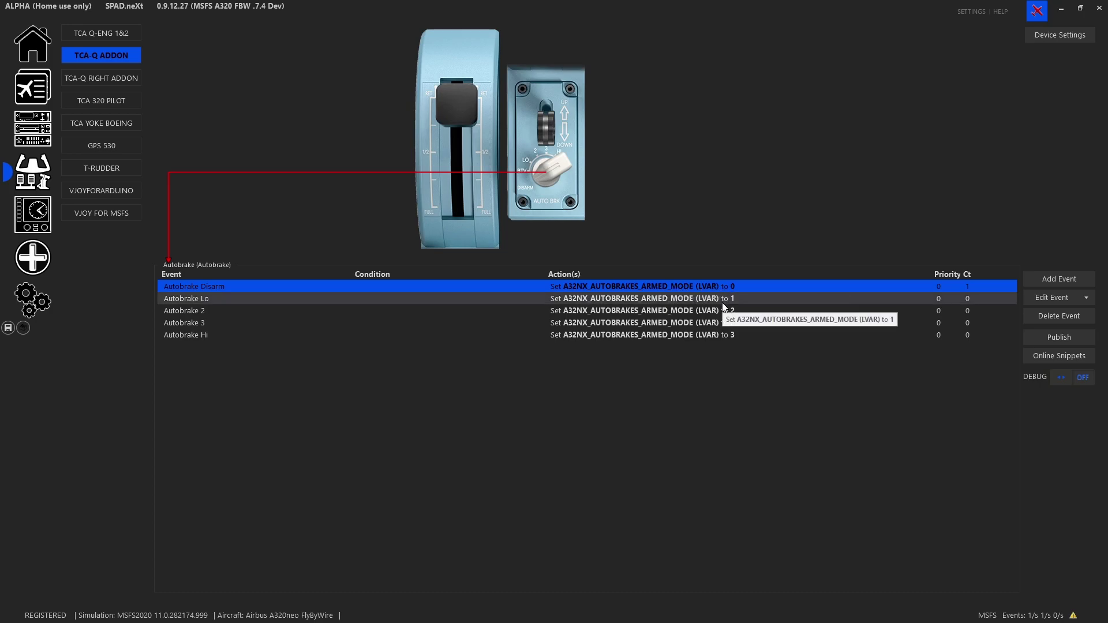
left_click(723, 303)
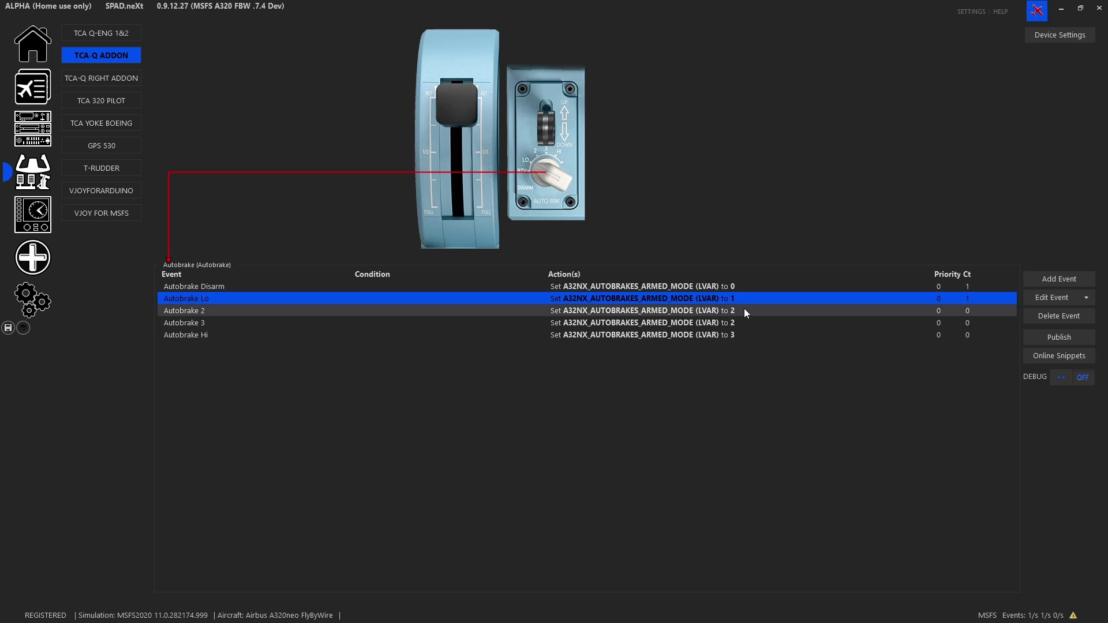
left_click(736, 314)
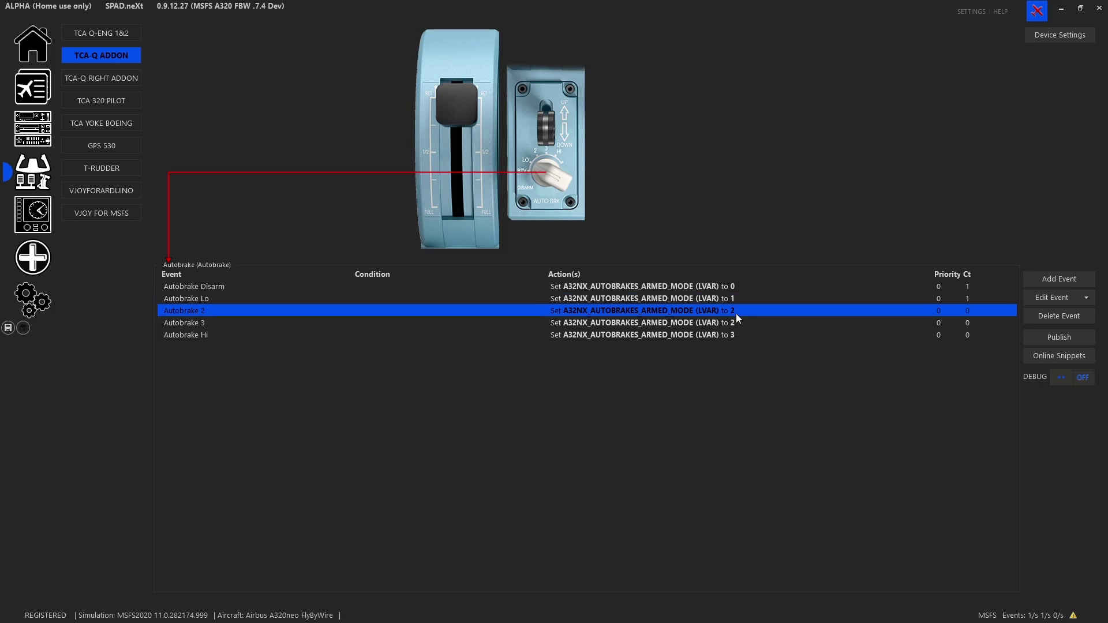
left_click(751, 323)
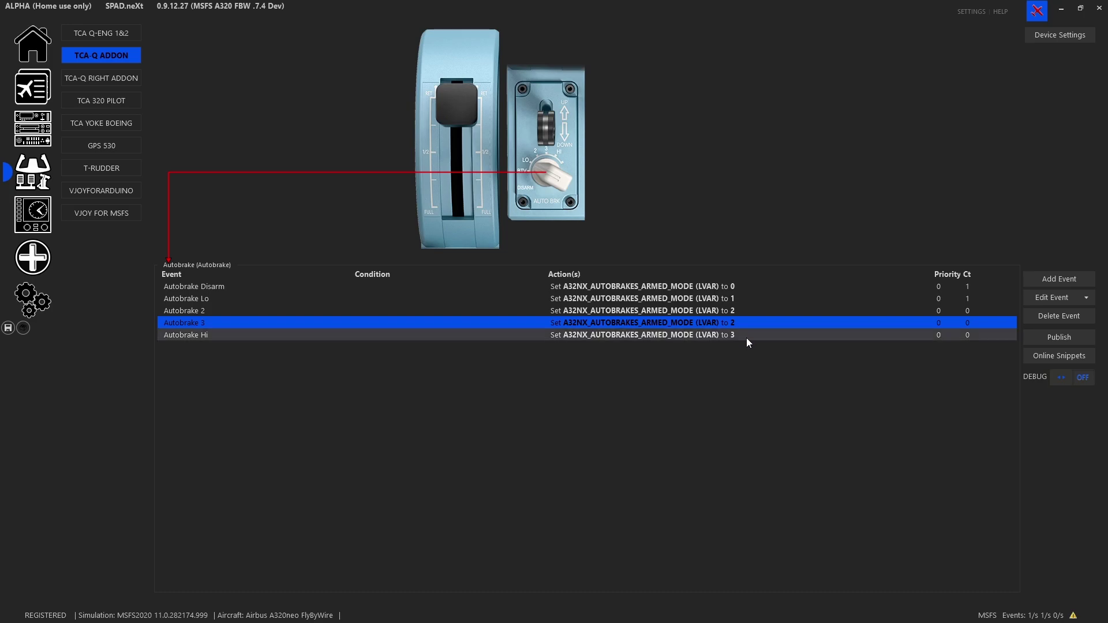
left_click(747, 338)
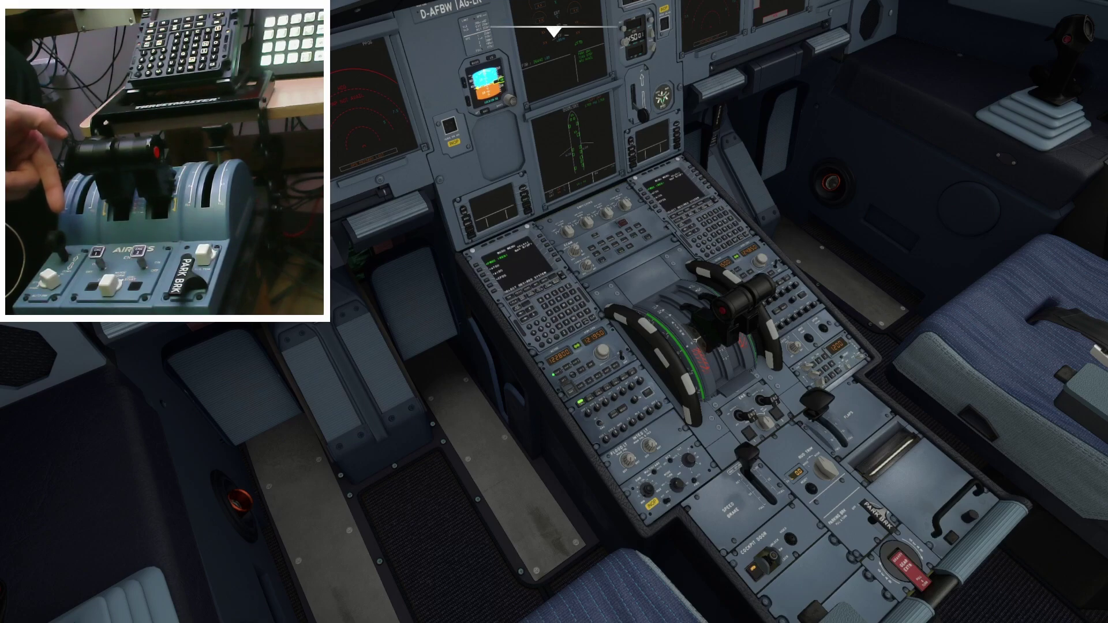
Examine the RUDDER_TRIM_SET action behind Button 17 on the TCA-Q Right addon, and review the rudder trim knob's events.
key("ctrl+space")
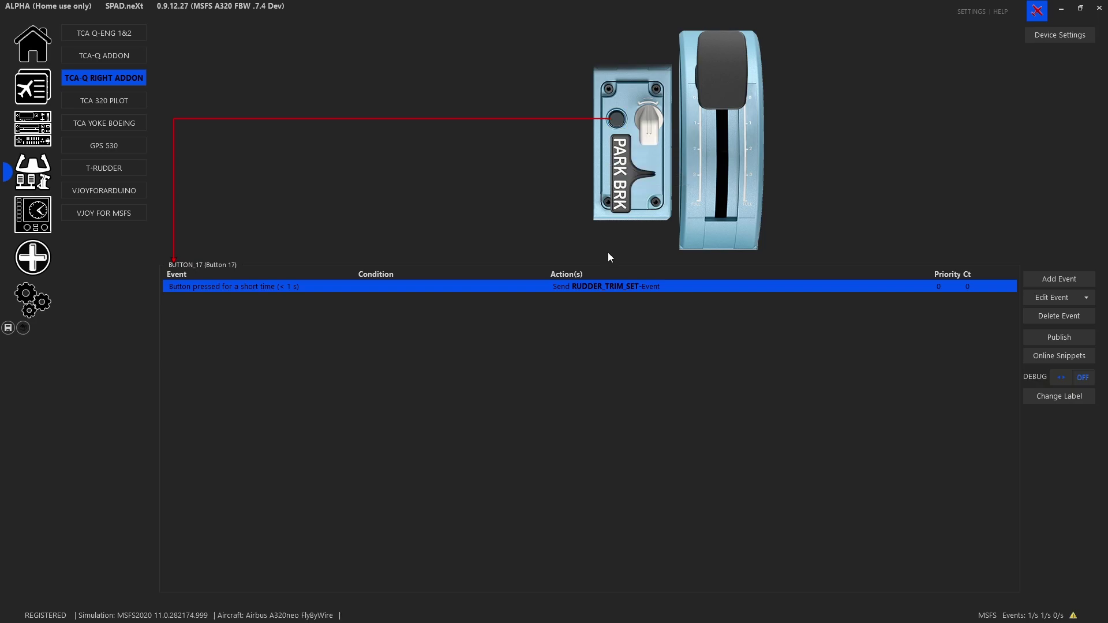
double_click(610, 286)
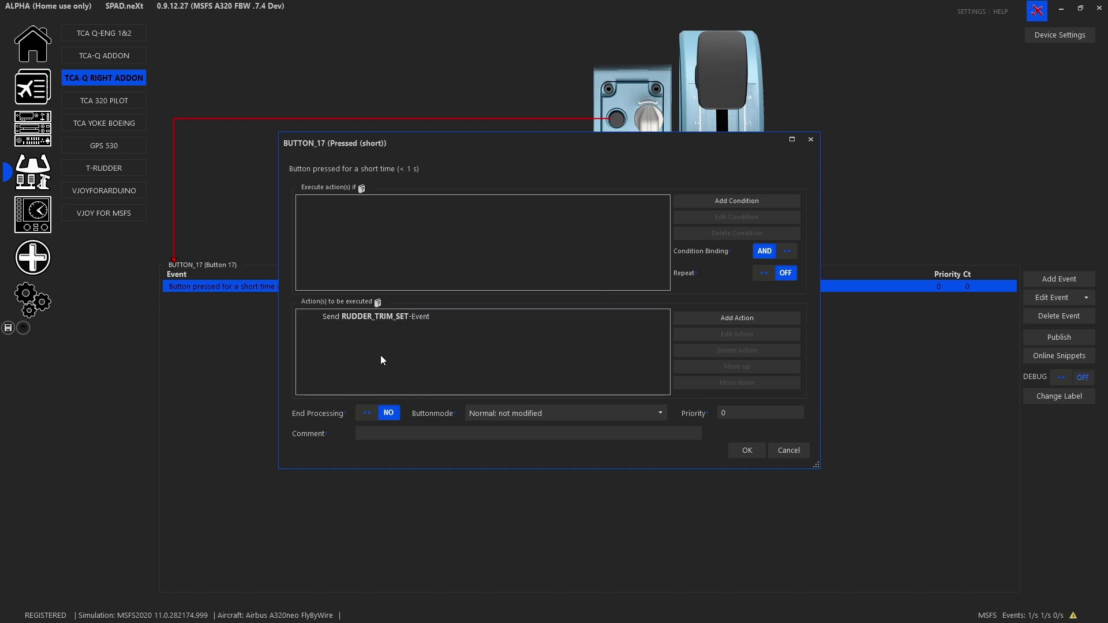
double_click(380, 317)
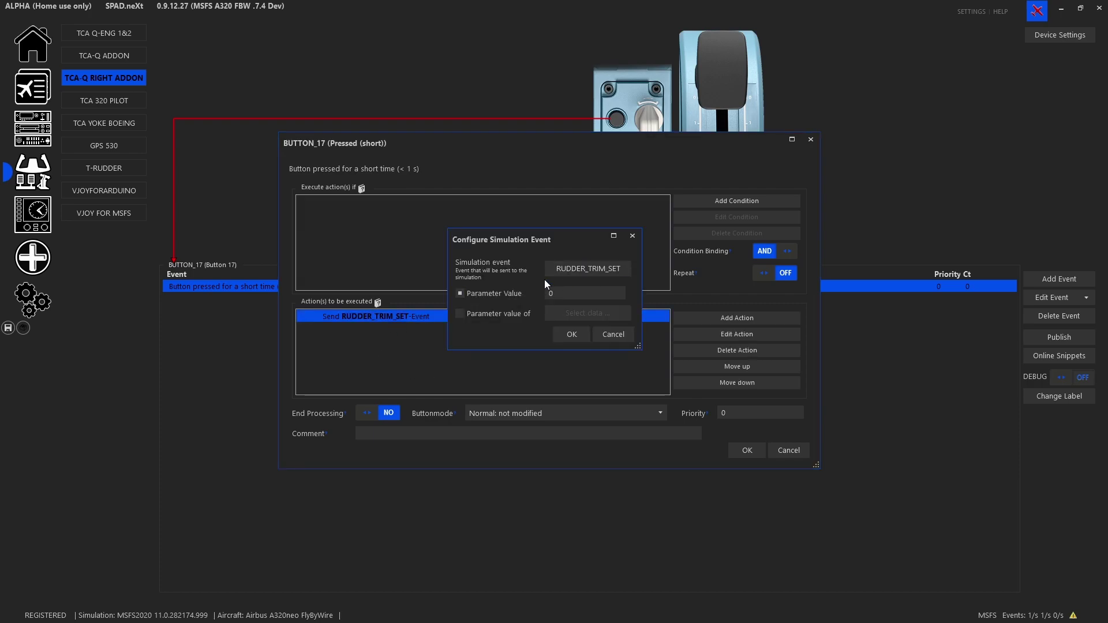
left_click(580, 335)
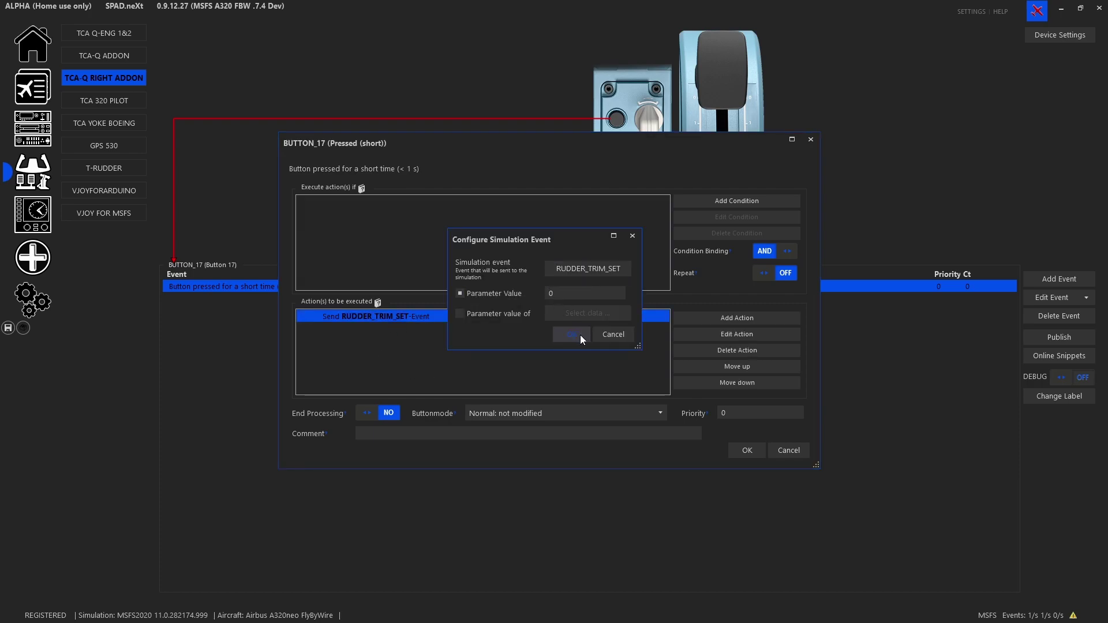
left_click(749, 451)
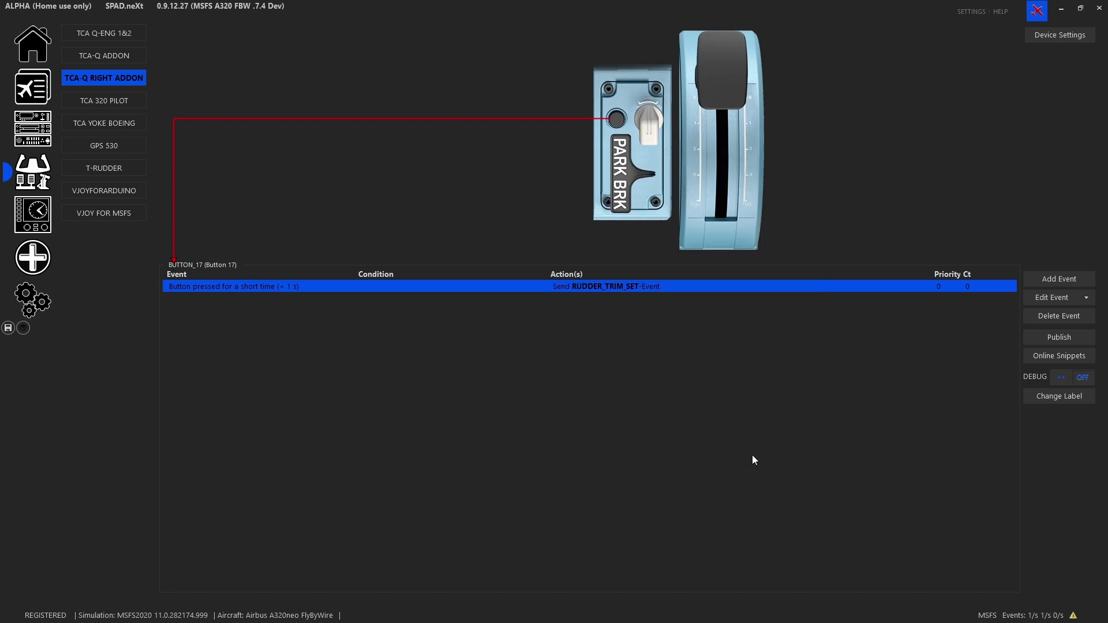
left_click(648, 126)
left_click(8, 328)
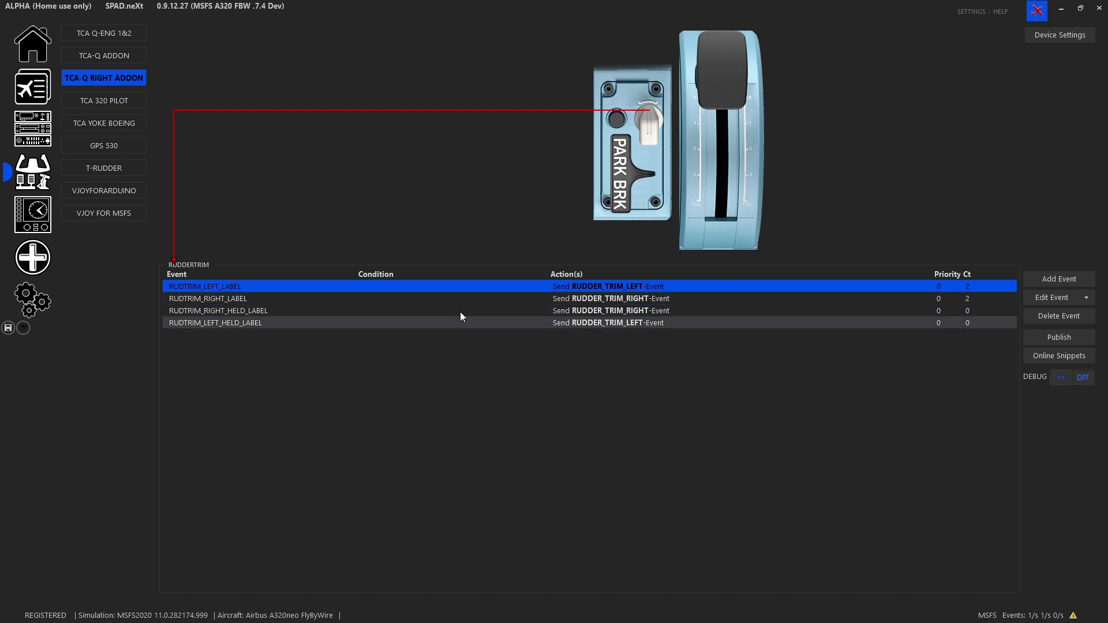
Examine the conditions and actions of the park brake's Switched ON and Switched OFF events, closing both without changes.
left_click(629, 184)
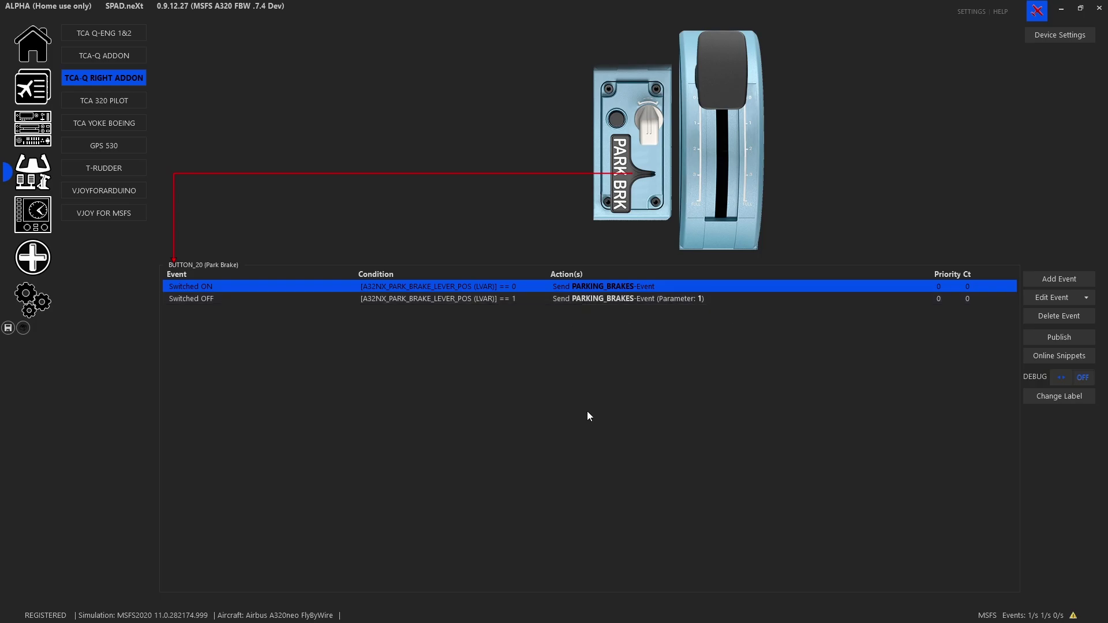
double_click(588, 288)
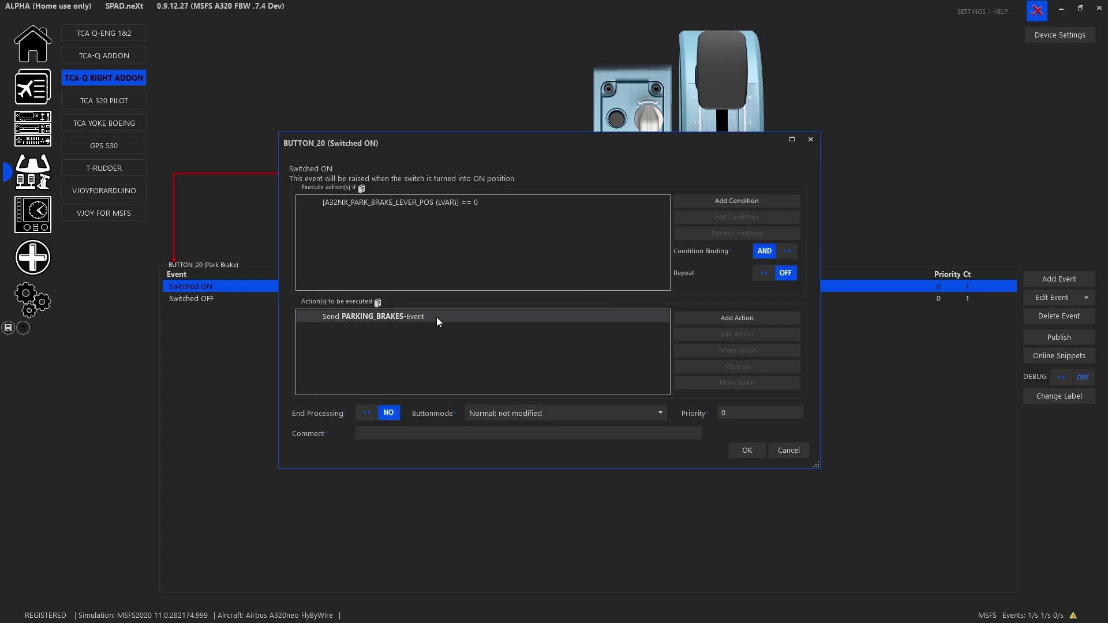
left_click(418, 203)
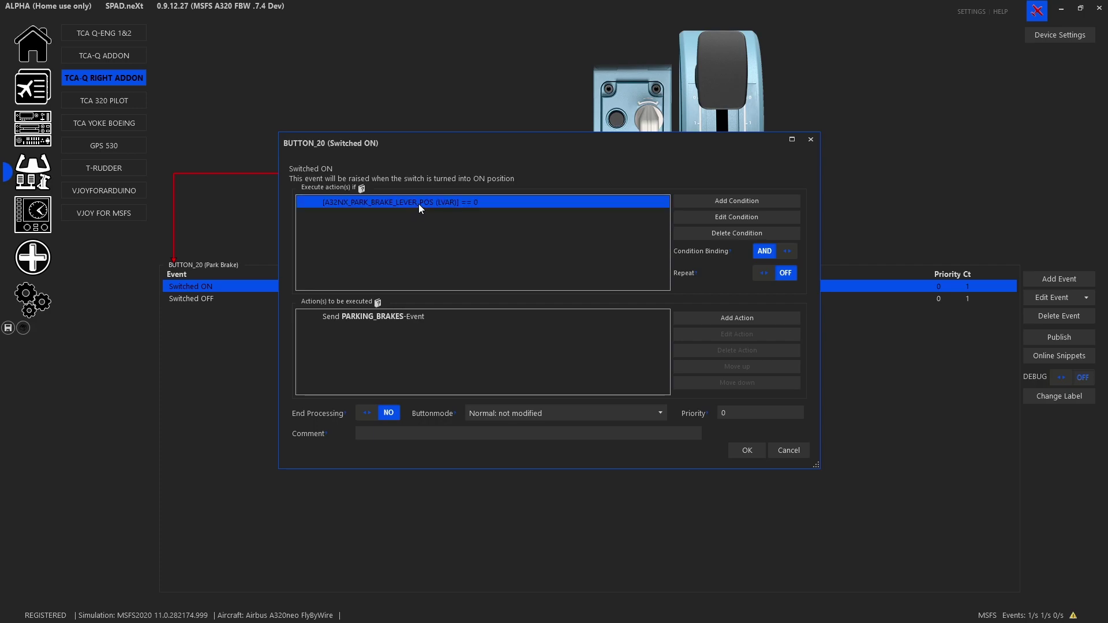
double_click(428, 207)
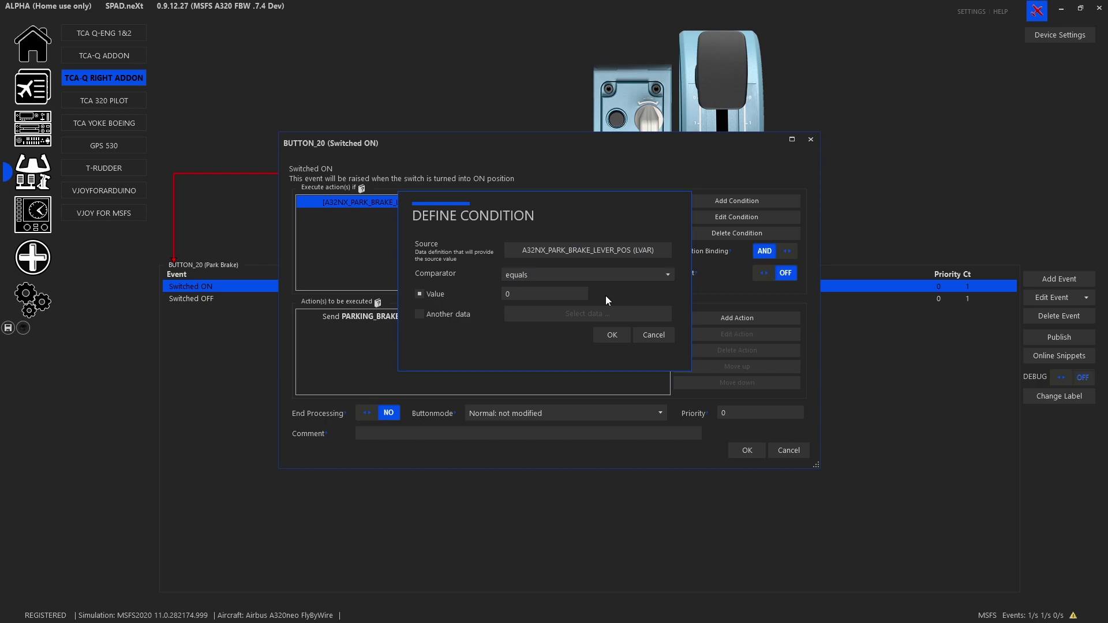
left_click(653, 336)
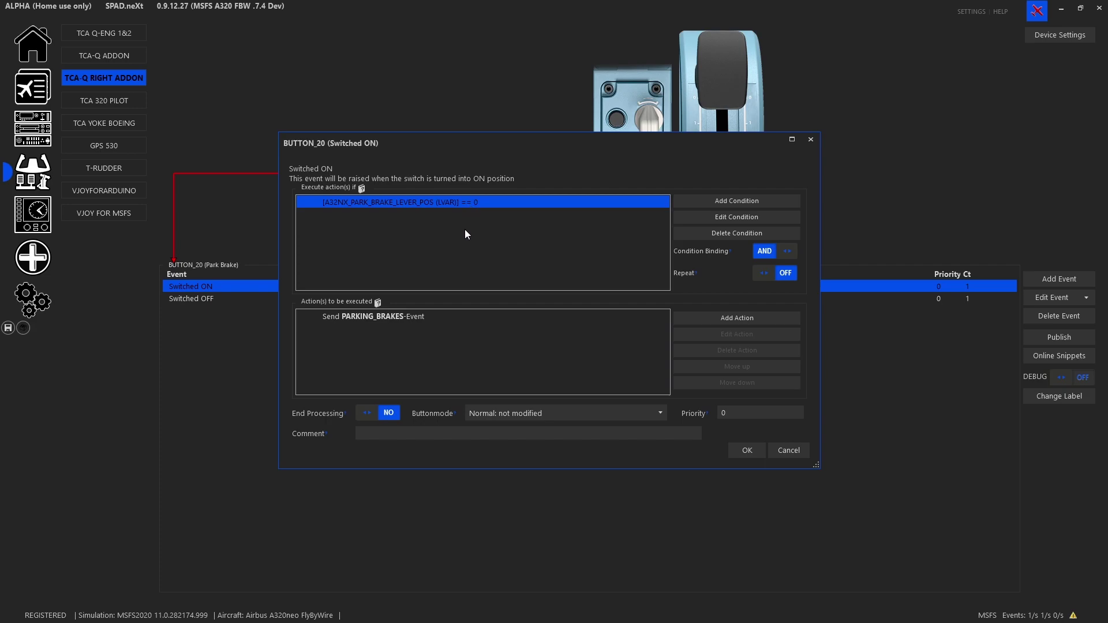
left_click(784, 453)
double_click(584, 300)
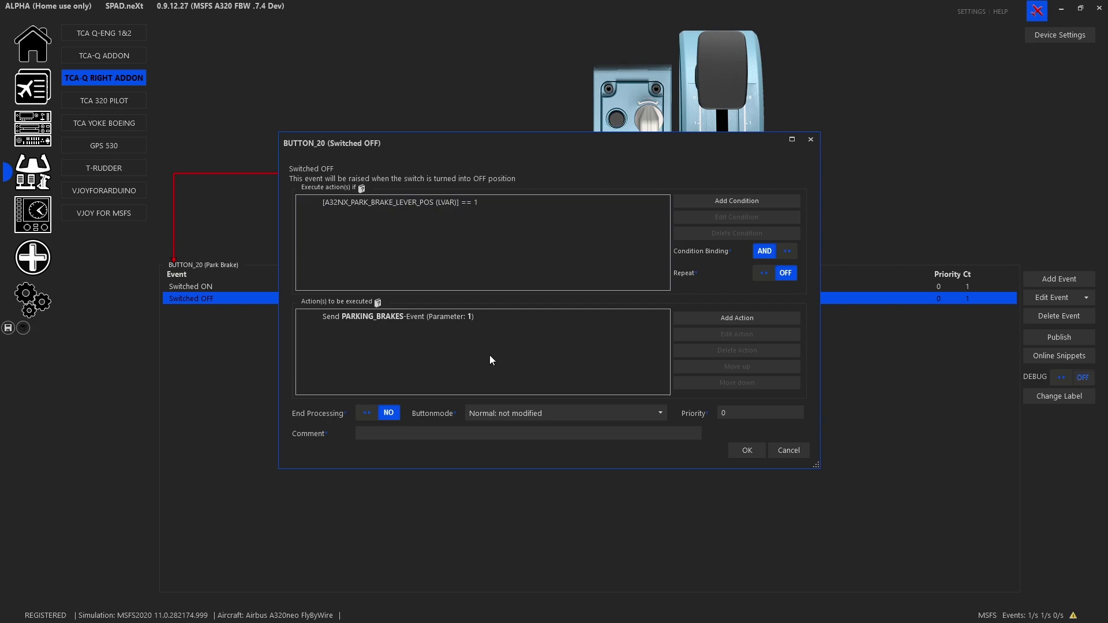
left_click(789, 450)
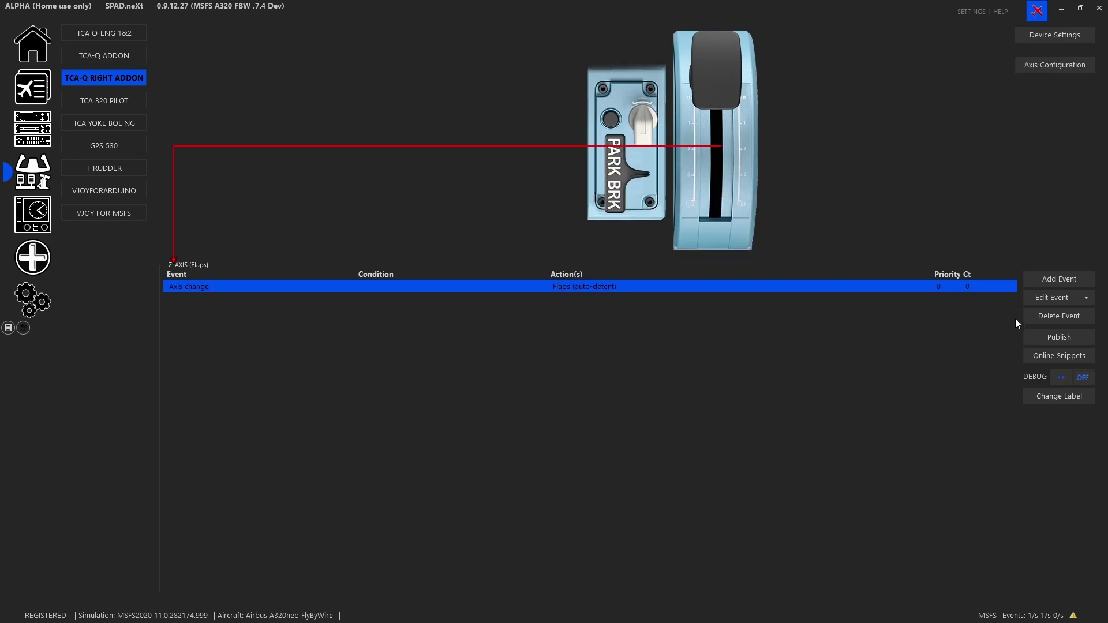
Add a standard axis event with the Flaps (auto-detent) action to the flaps lever, capturing its full up and full down positions.
left_click(1047, 281)
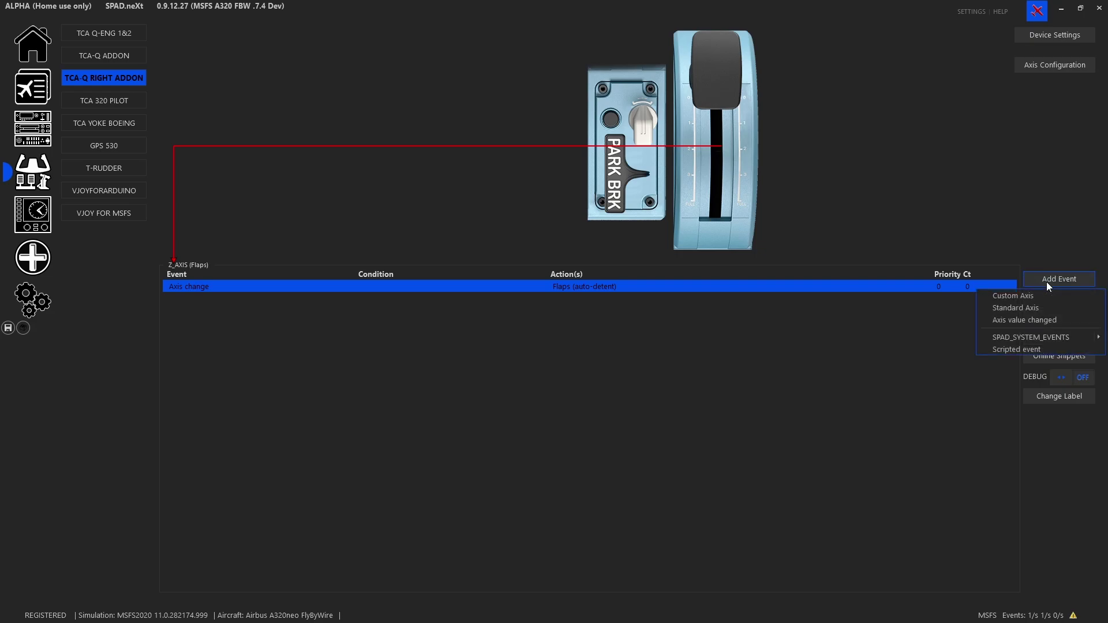
left_click(1024, 303)
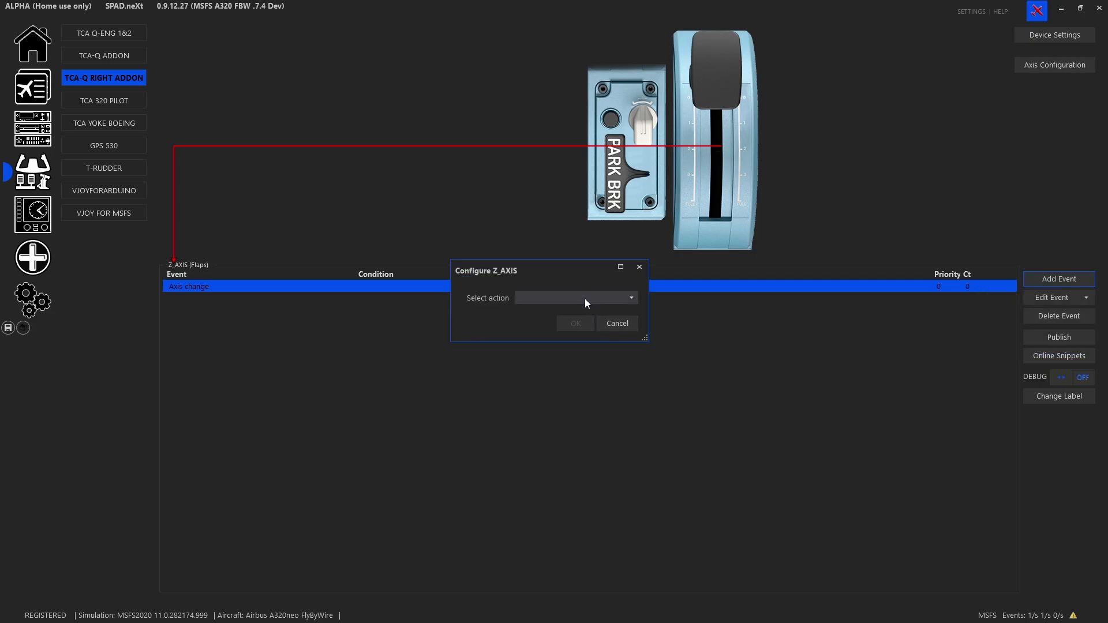
left_click(586, 298)
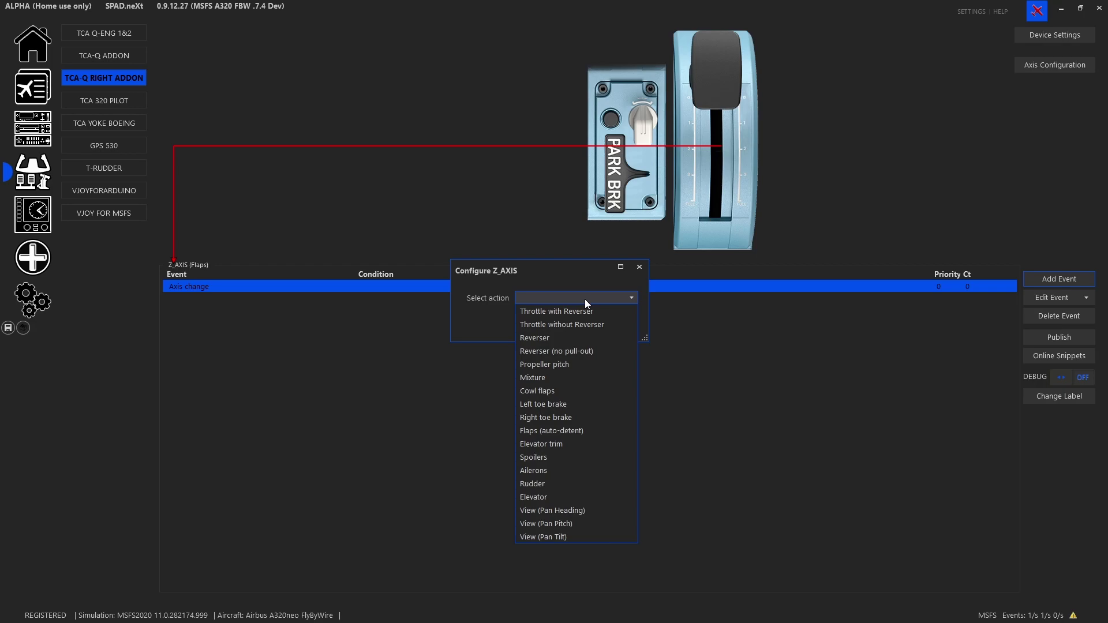
left_click(577, 429)
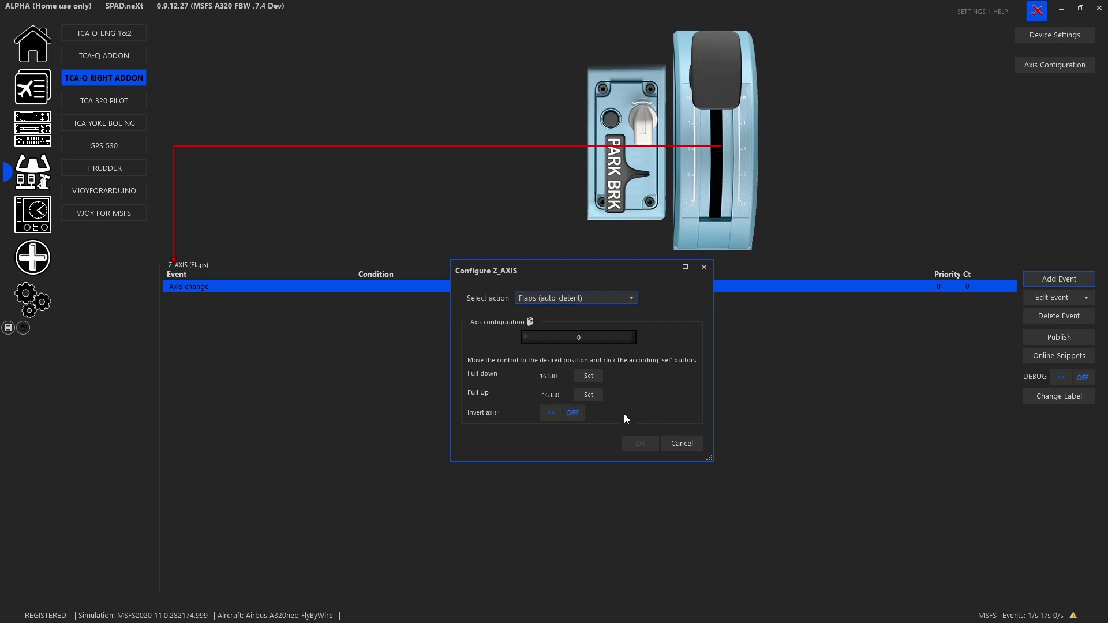
left_click(588, 395)
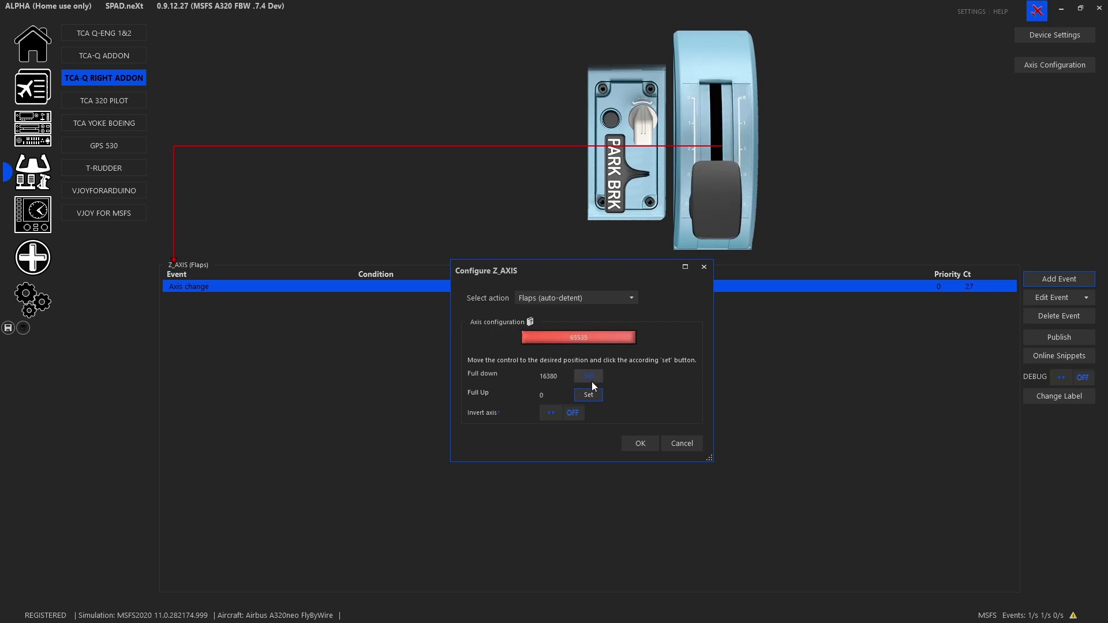
left_click(644, 444)
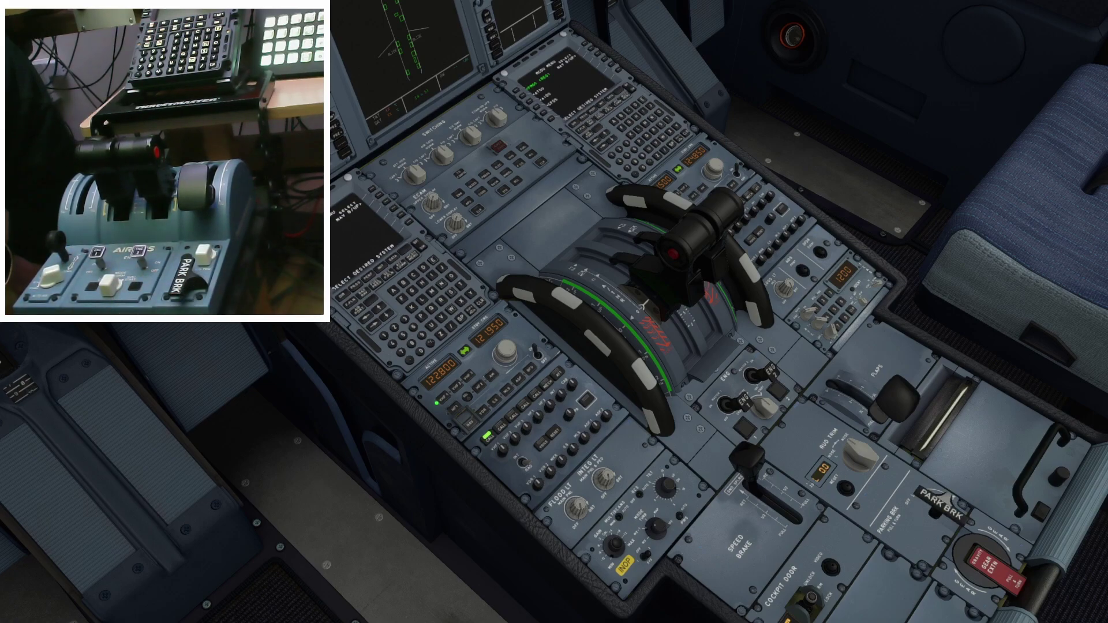
Switch to the flight simulator and open the throttle calibration from the flyPad's sim options.
left_click(928, 500)
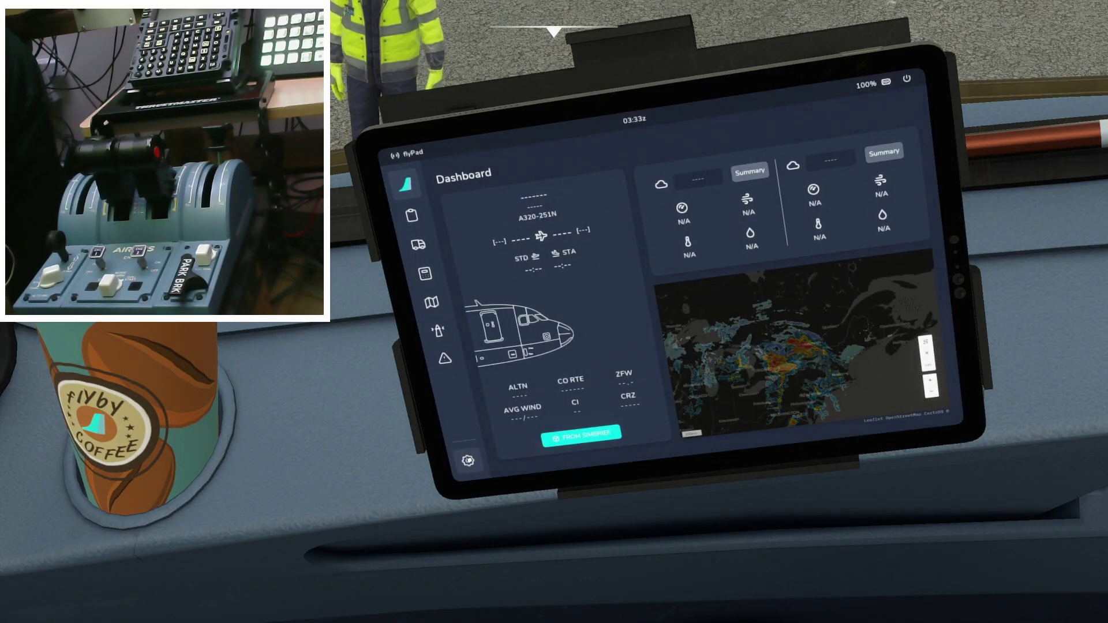
left_click(468, 460)
left_click(613, 156)
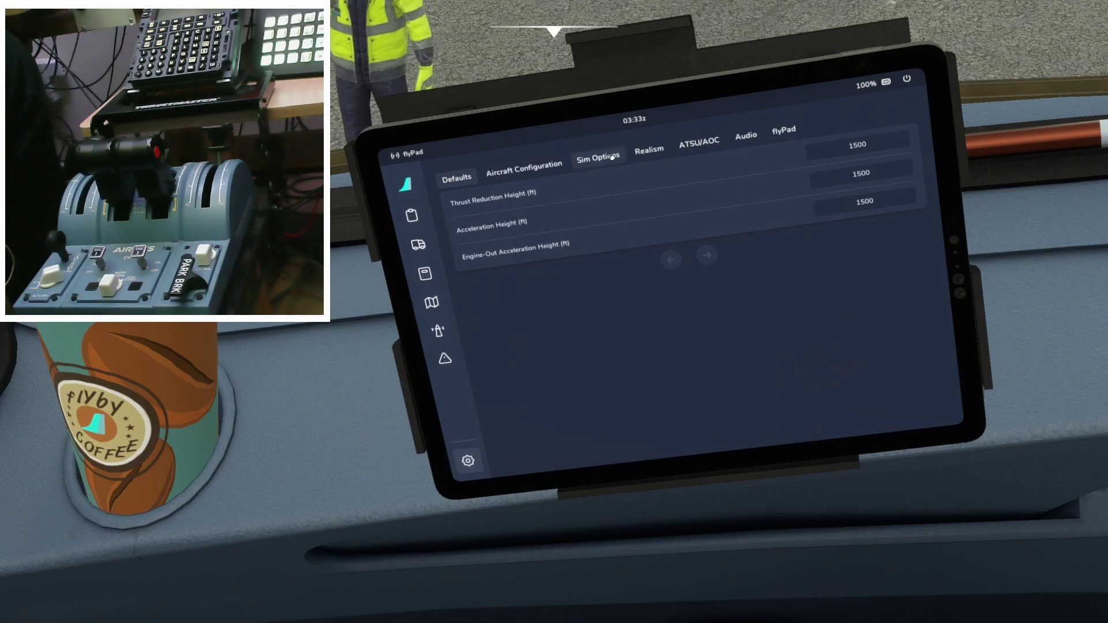
left_click(915, 289)
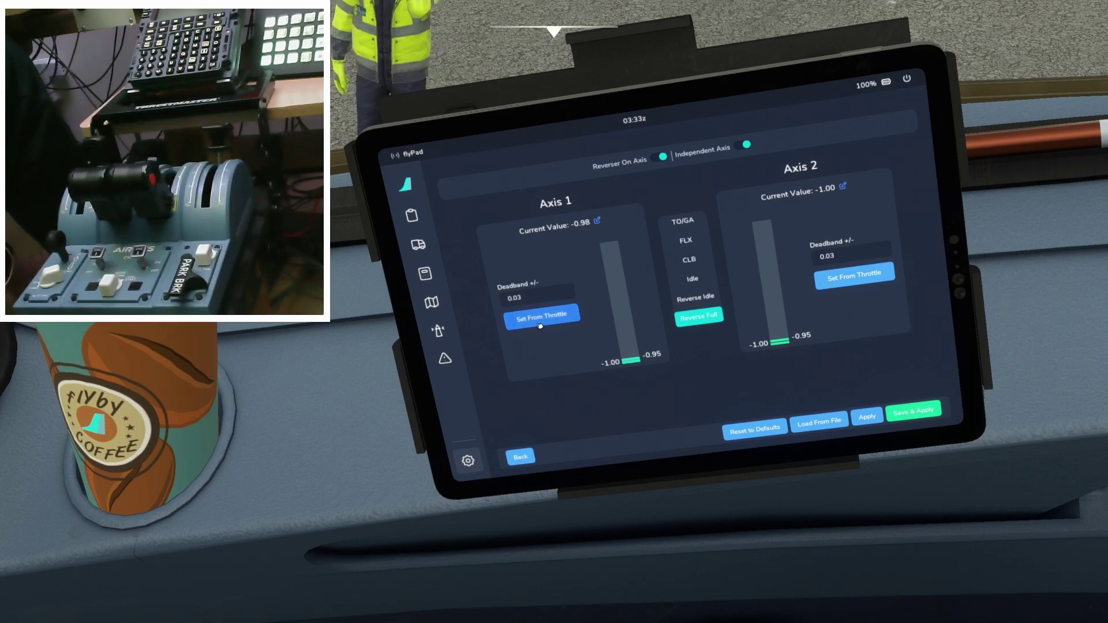
Set the Reverse Full range of both axes from the throttle levers, and set Axis 2's end value to -0.95.
left_click(541, 322)
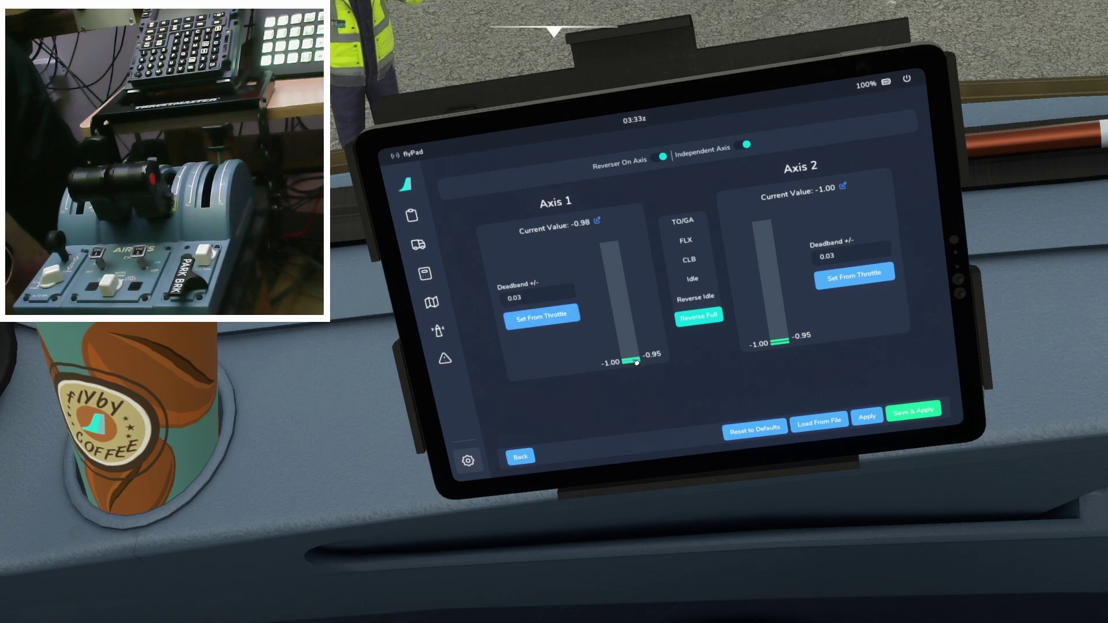
left_click(861, 282)
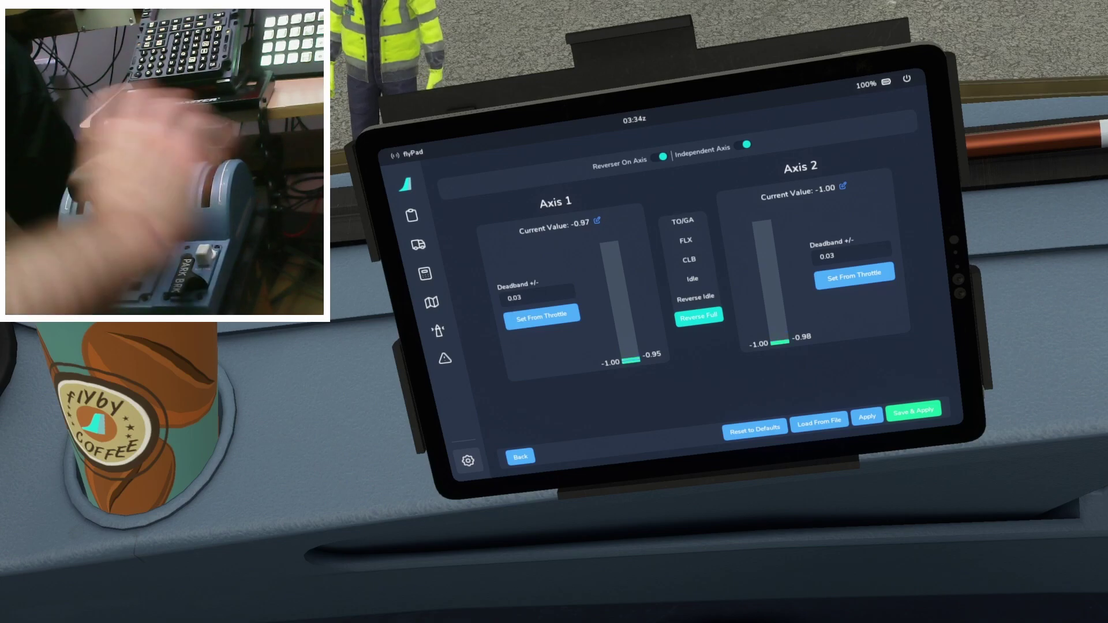
left_click(843, 187)
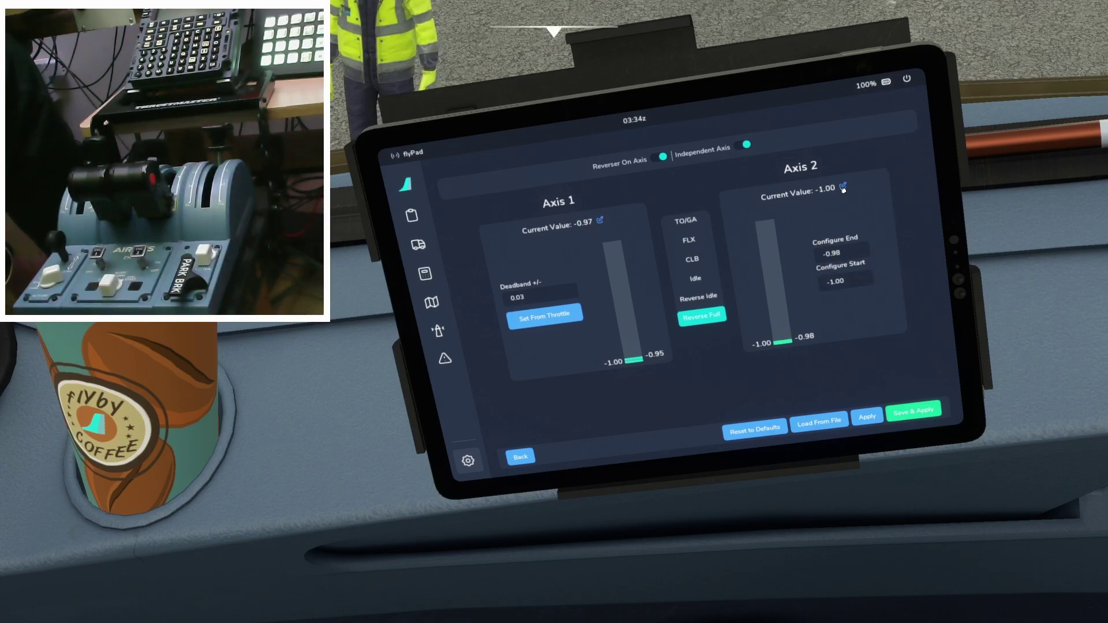
left_click(851, 252)
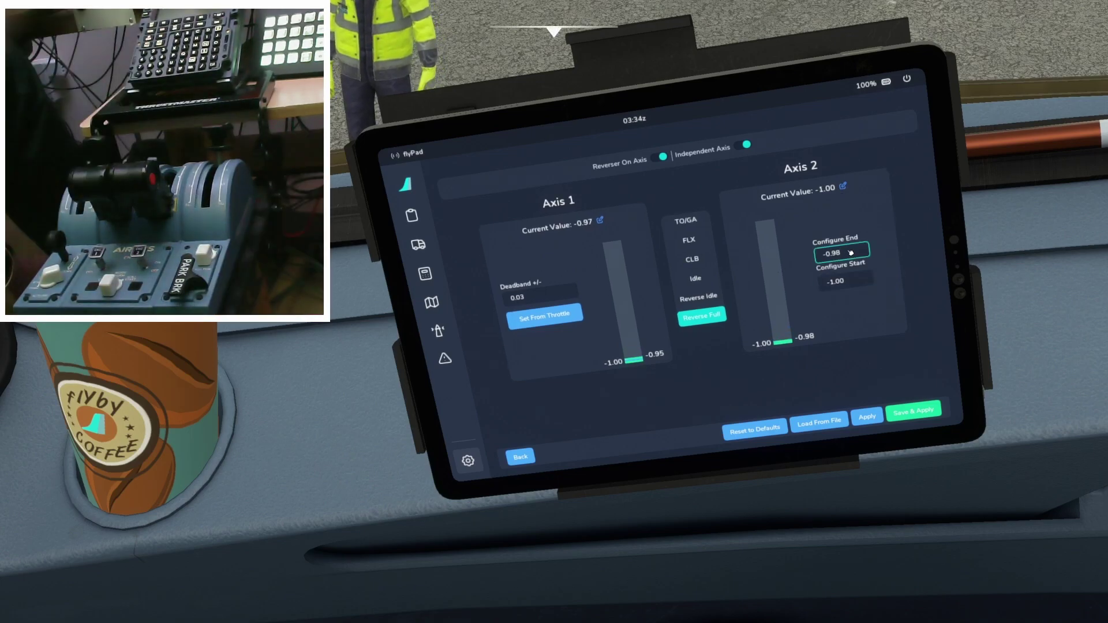
key("BackSpace")
type("5")
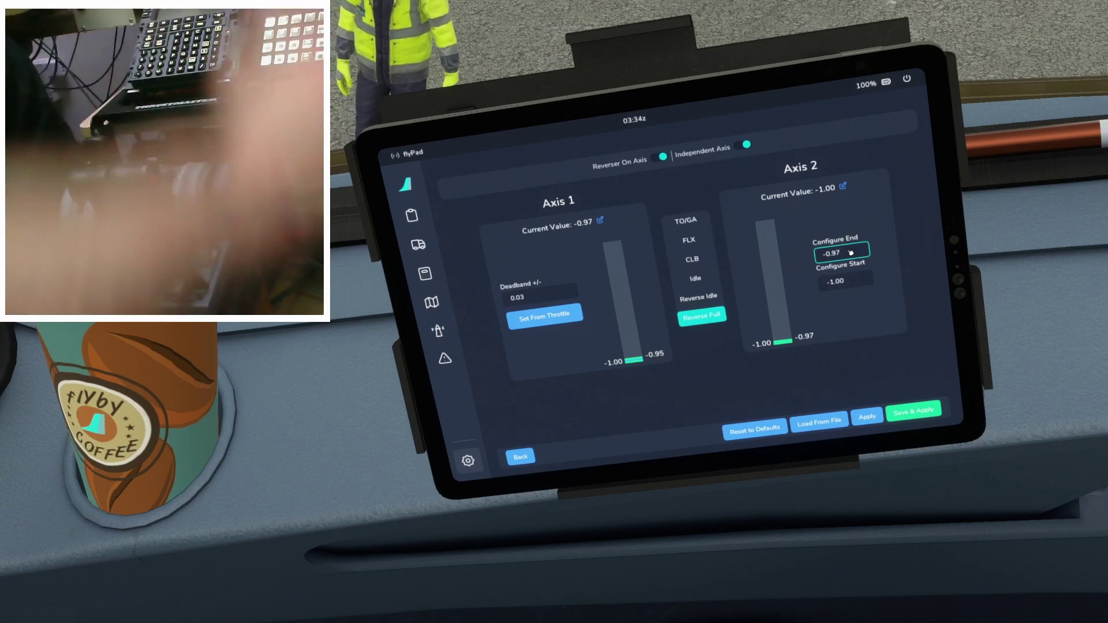
key("Return")
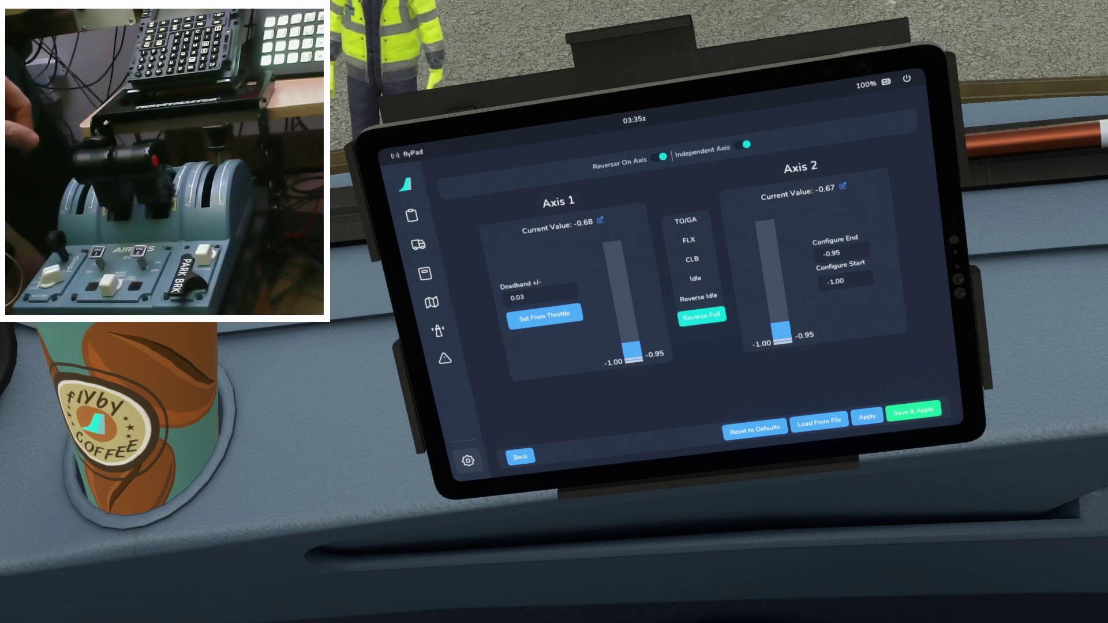
Set Axis 1's Reverse Idle range and both axes' Idle ranges from the throttle levers, switching Axis 2 to deadband entry.
left_click(704, 296)
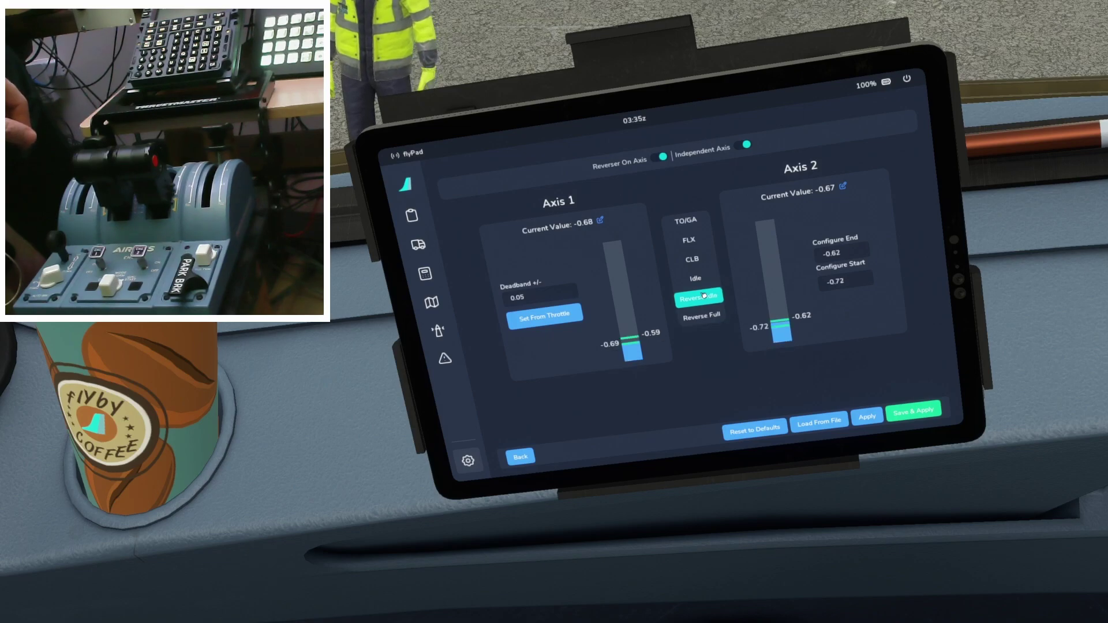
left_click(570, 318)
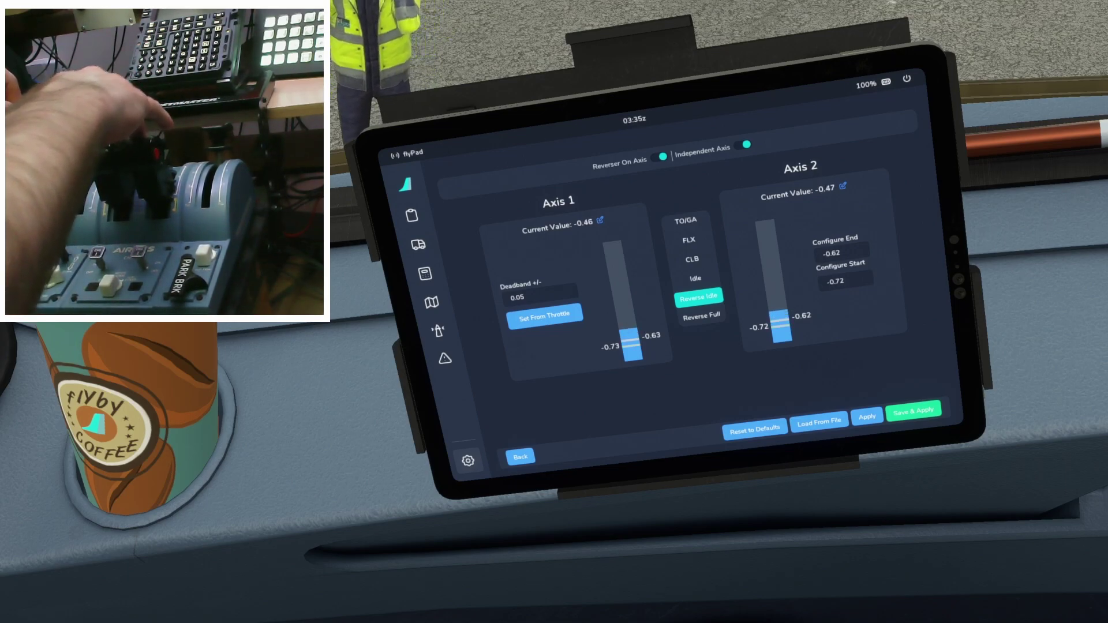
left_click(691, 282)
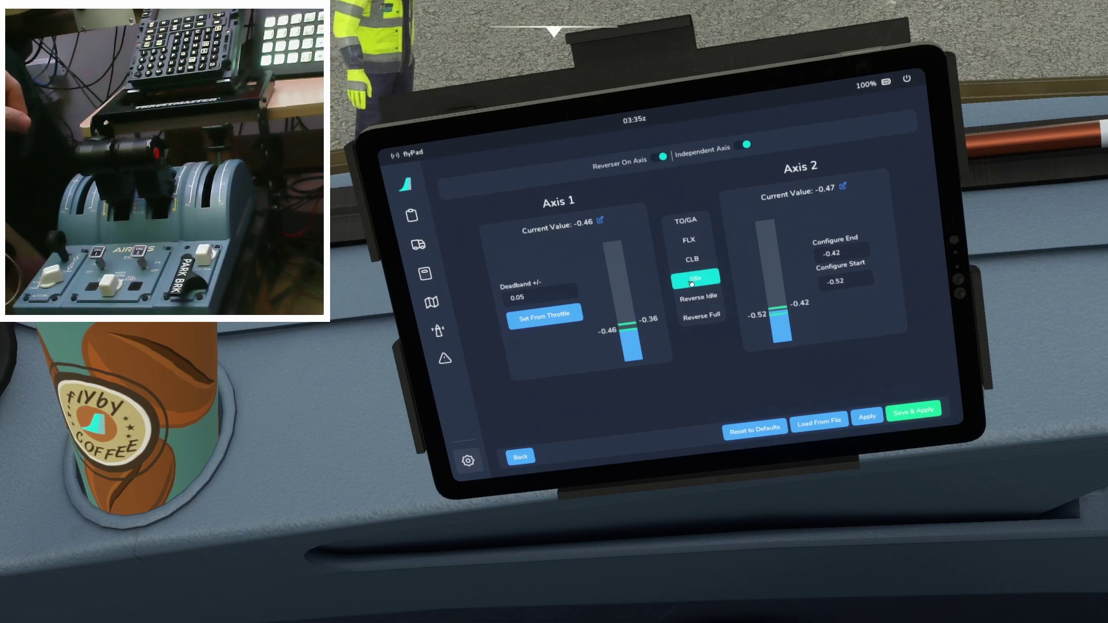
left_click(568, 316)
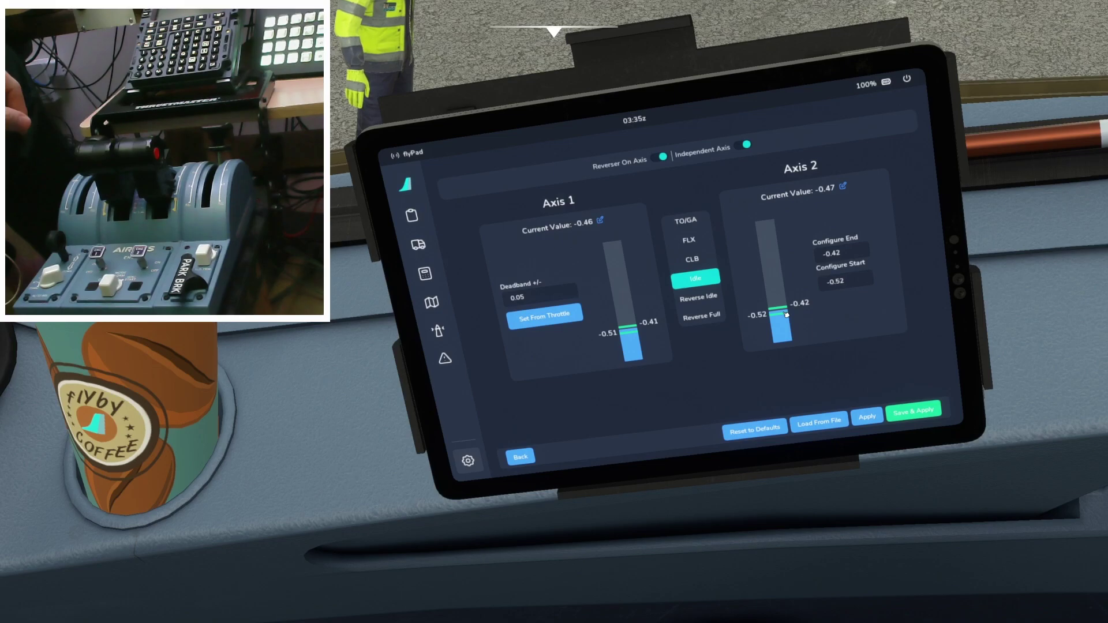
left_click(845, 186)
left_click(857, 276)
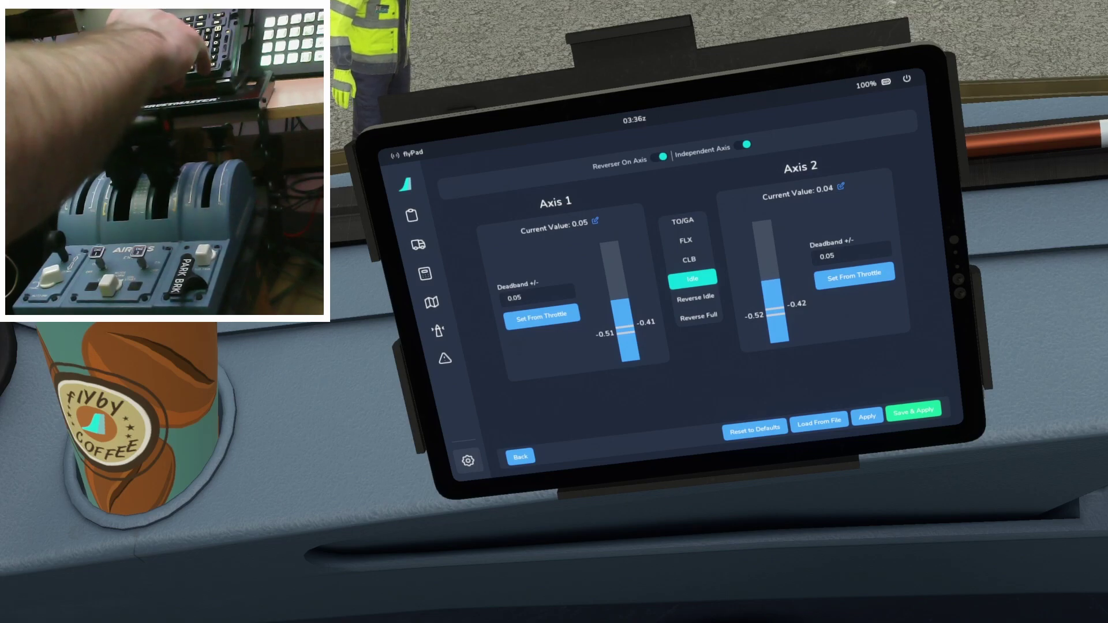
Set the CLB range of both axes from the throttle levers in their climb detent.
left_click(690, 260)
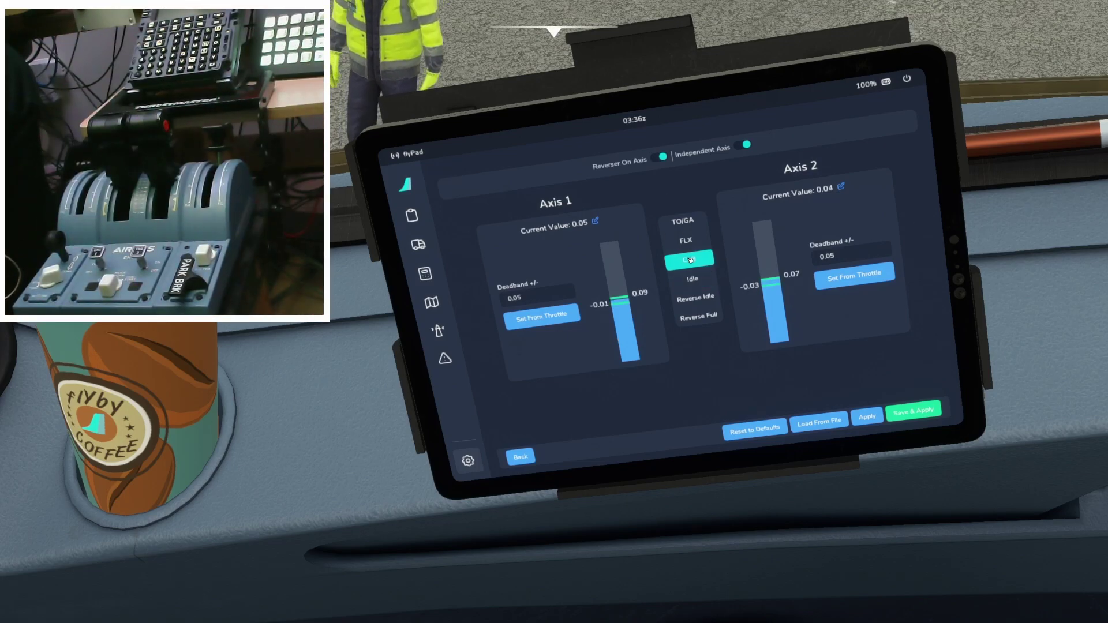
left_click(553, 315)
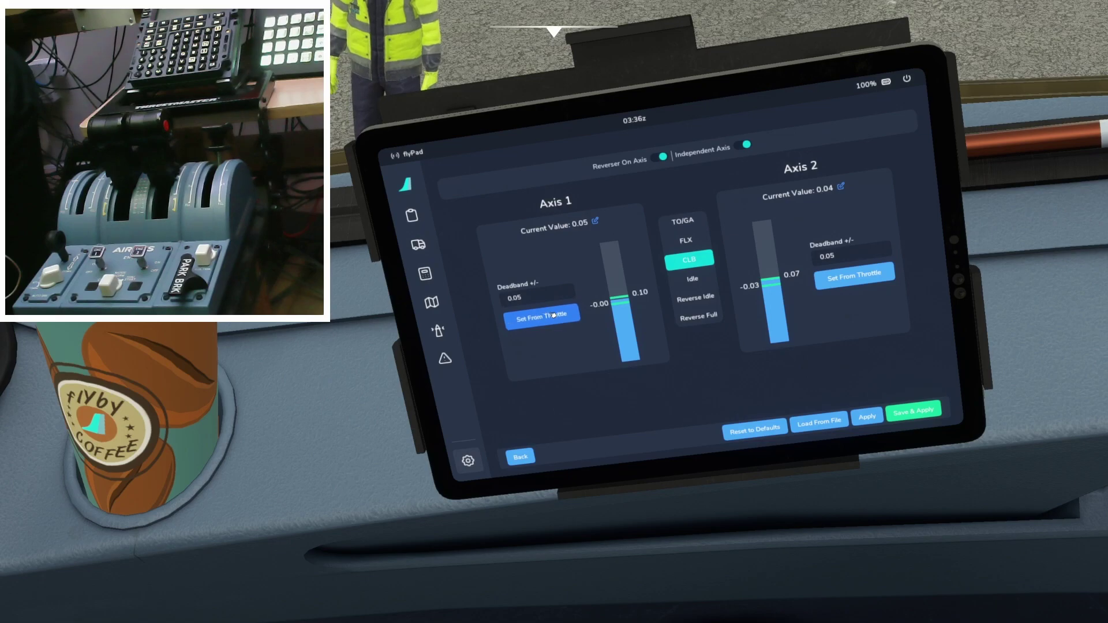
left_click(850, 280)
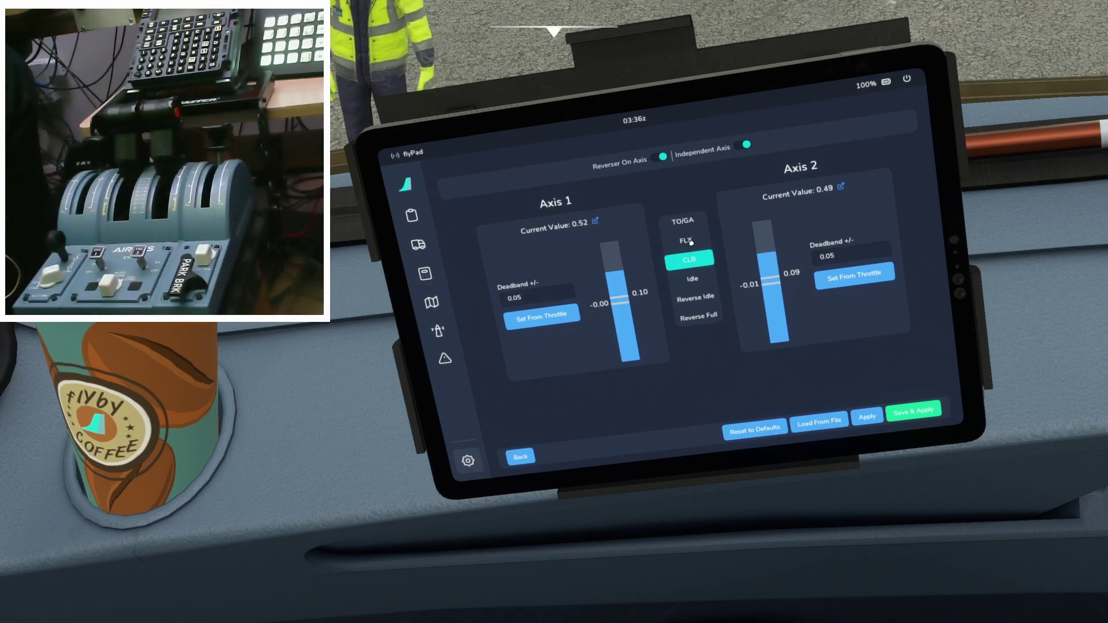
Calibrate the FLX and TO/GA ranges of both axes with the throttle levers in the matching detents.
left_click(691, 242)
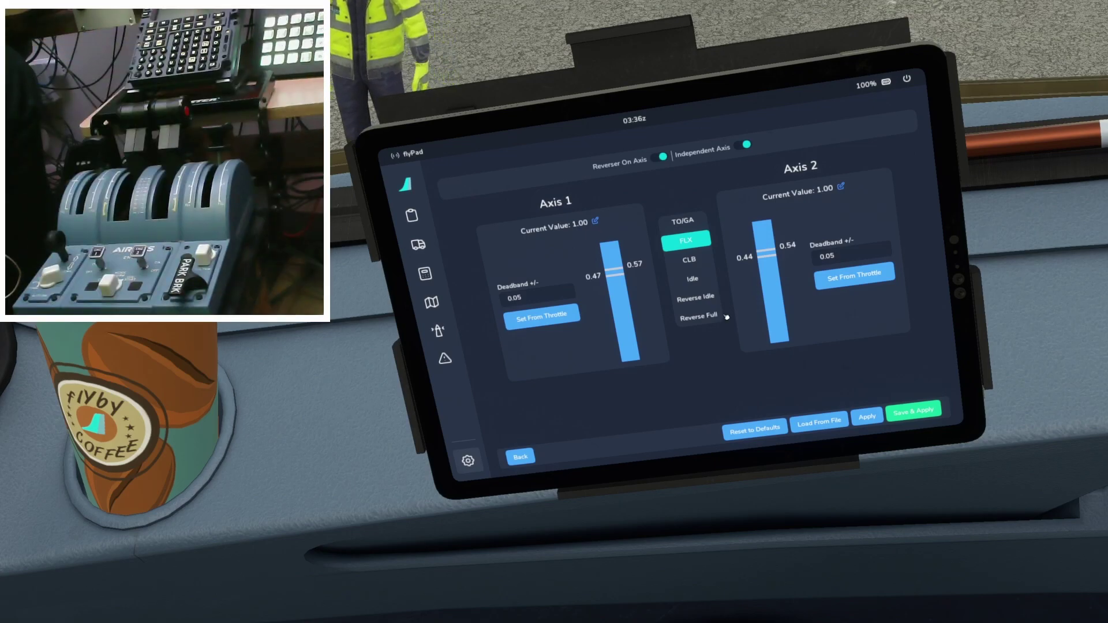
left_click(681, 222)
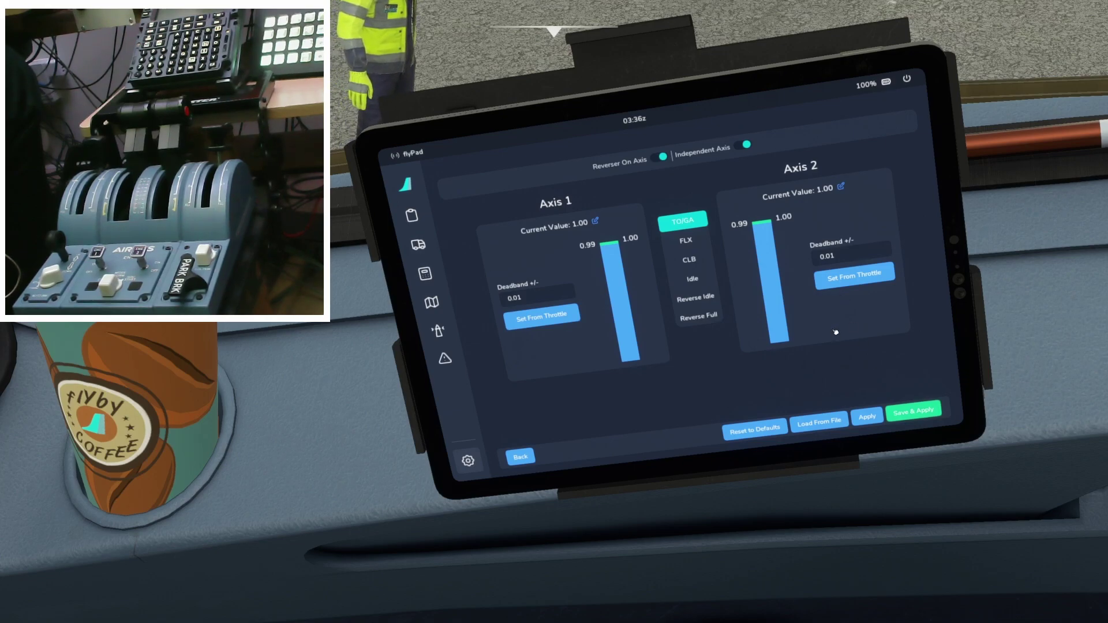
key("alt+1")
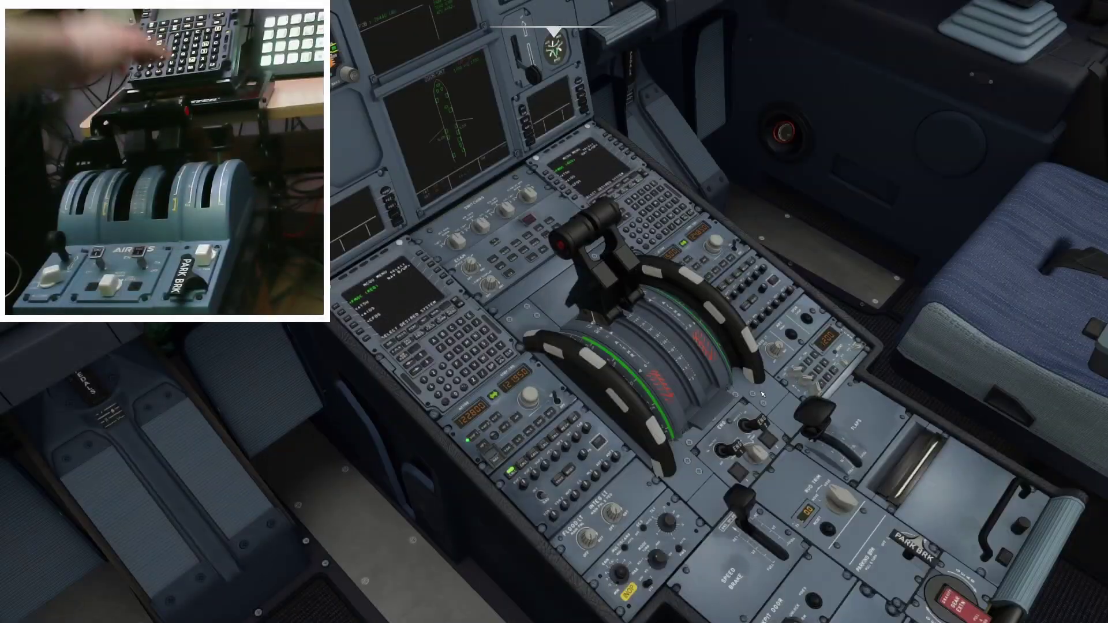